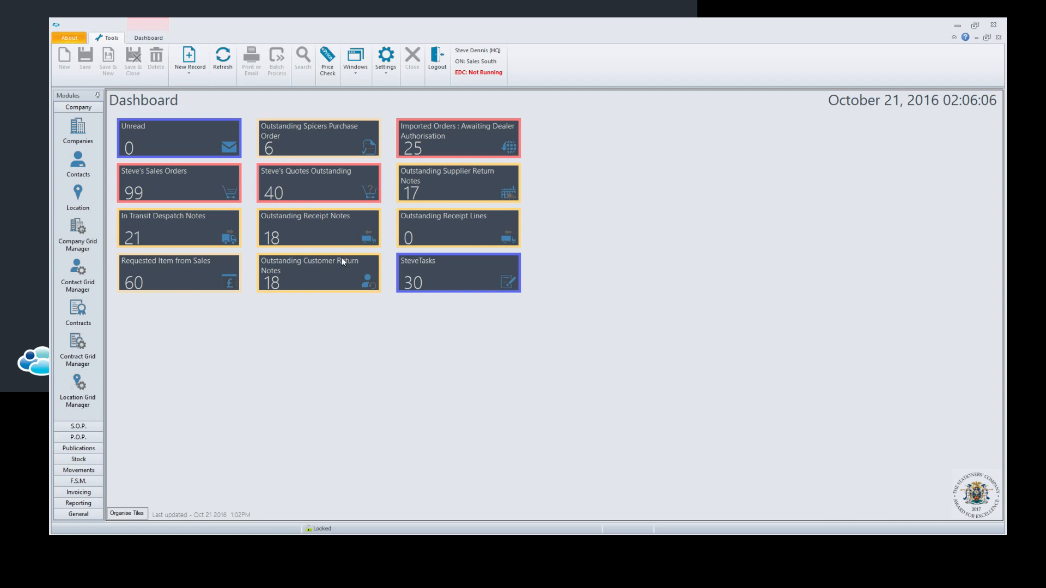
Open the sales orders lookup, search for customer kpmg and load that company as the selected customer
click(75, 426)
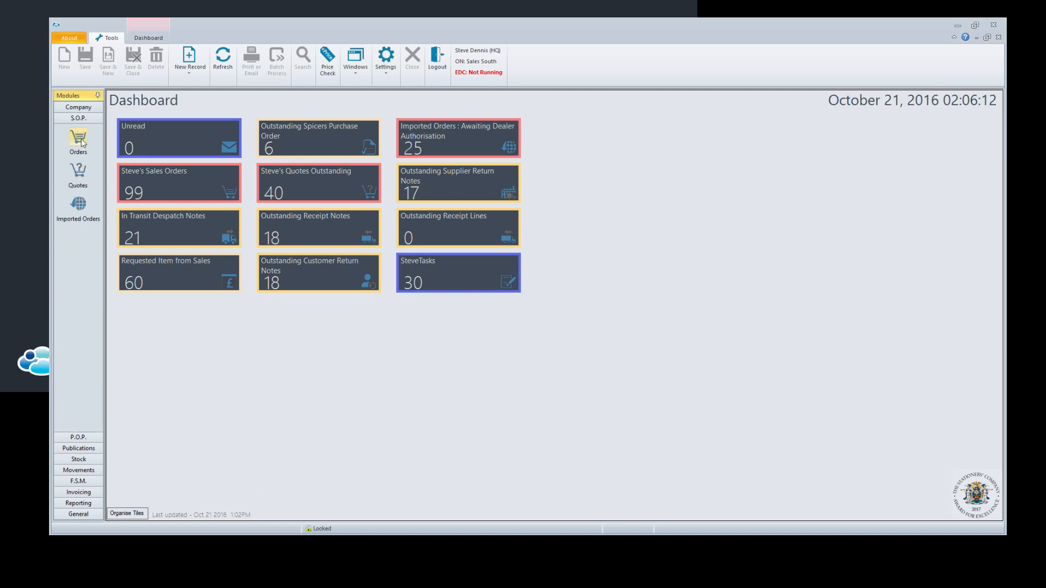
click(80, 141)
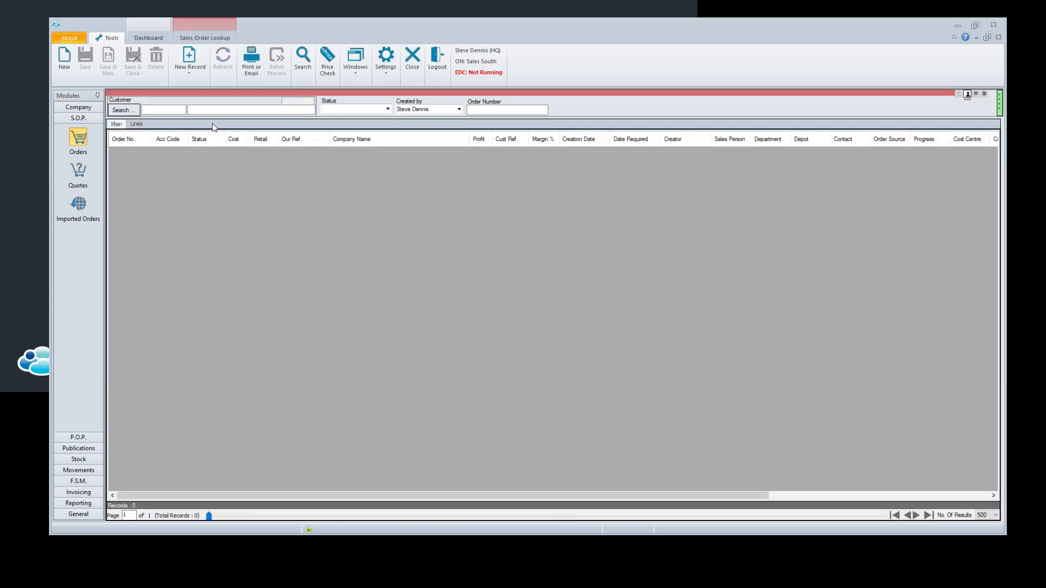
click(210, 111)
text(kp)
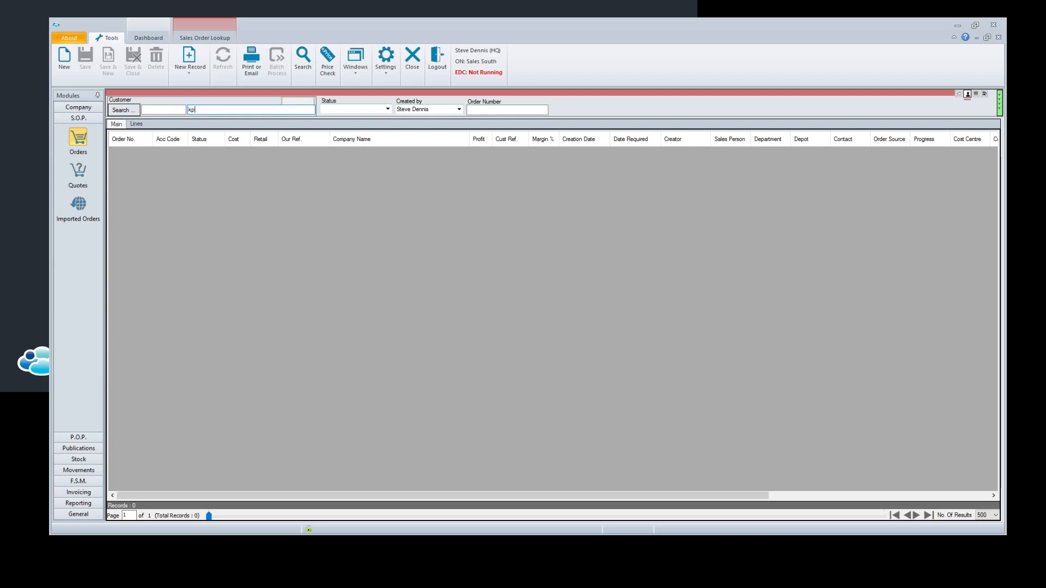
text(mg)
key(Return)
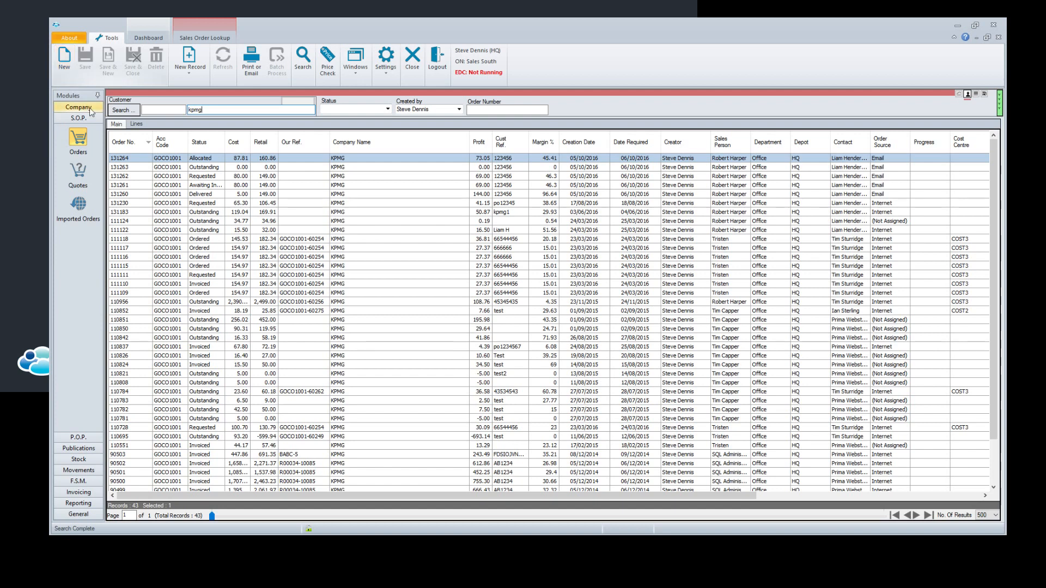
click(117, 110)
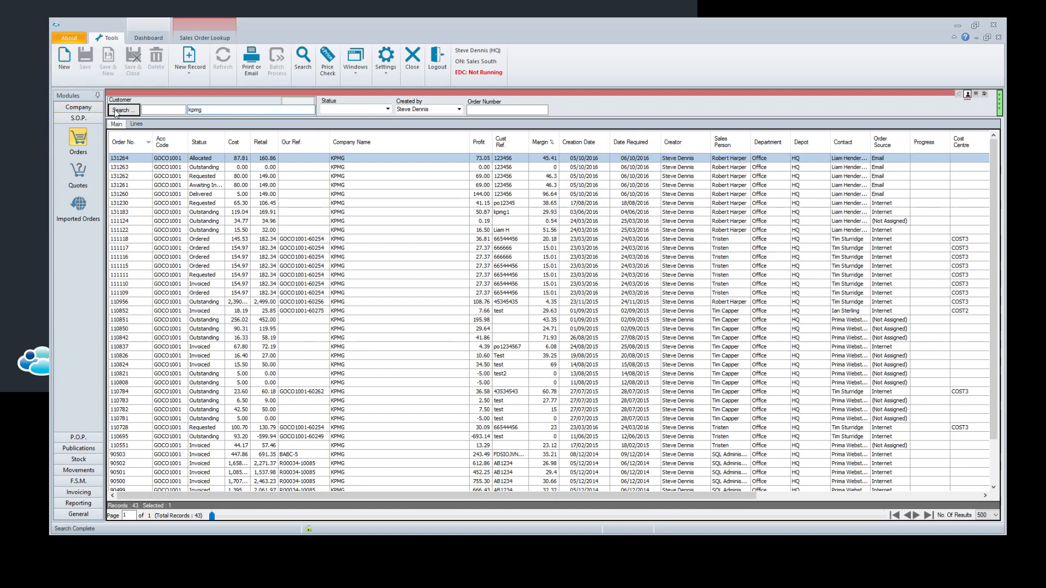
click(64, 66)
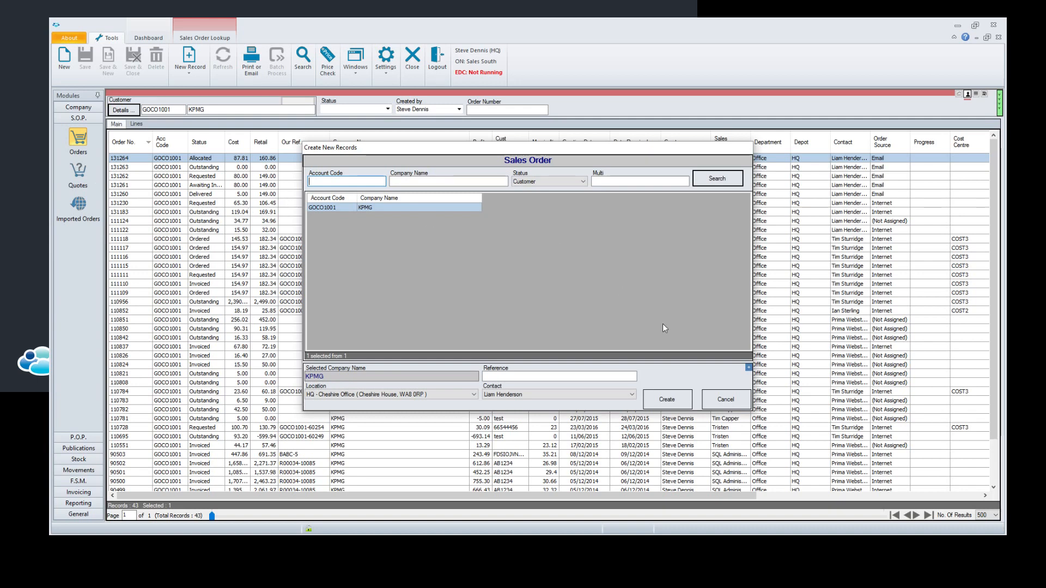
click(717, 396)
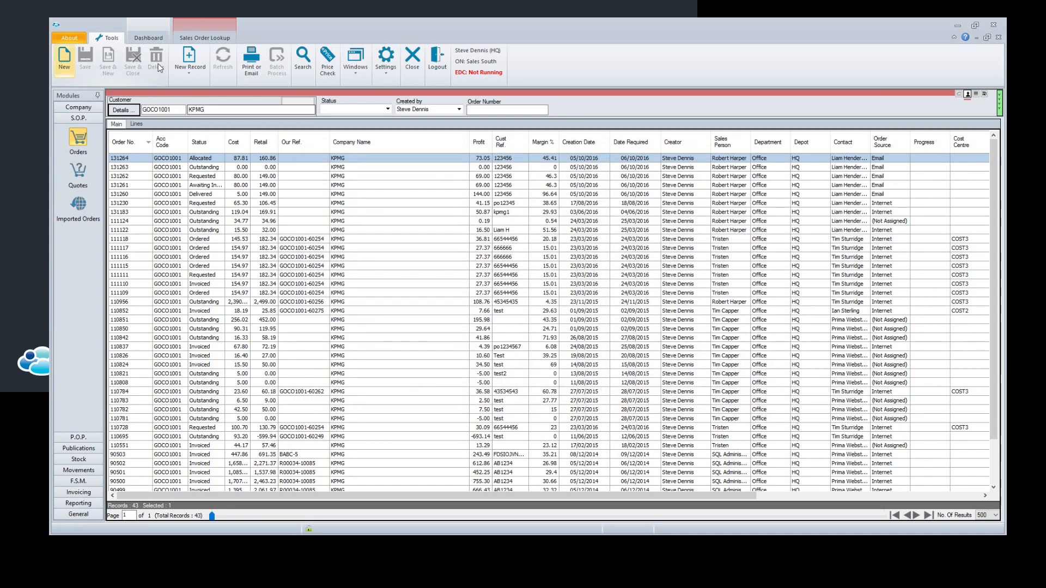
click(189, 75)
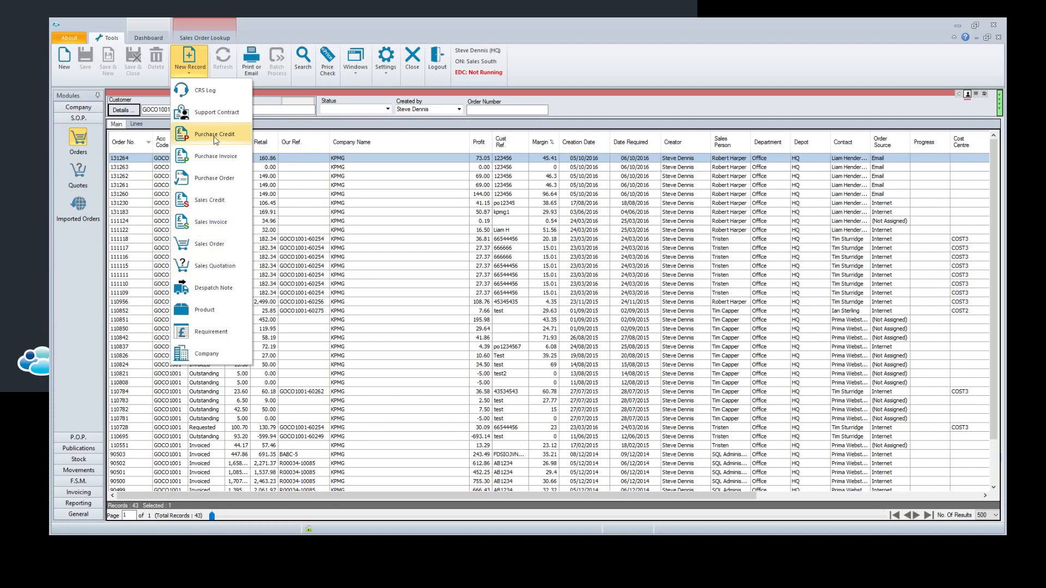
click(208, 265)
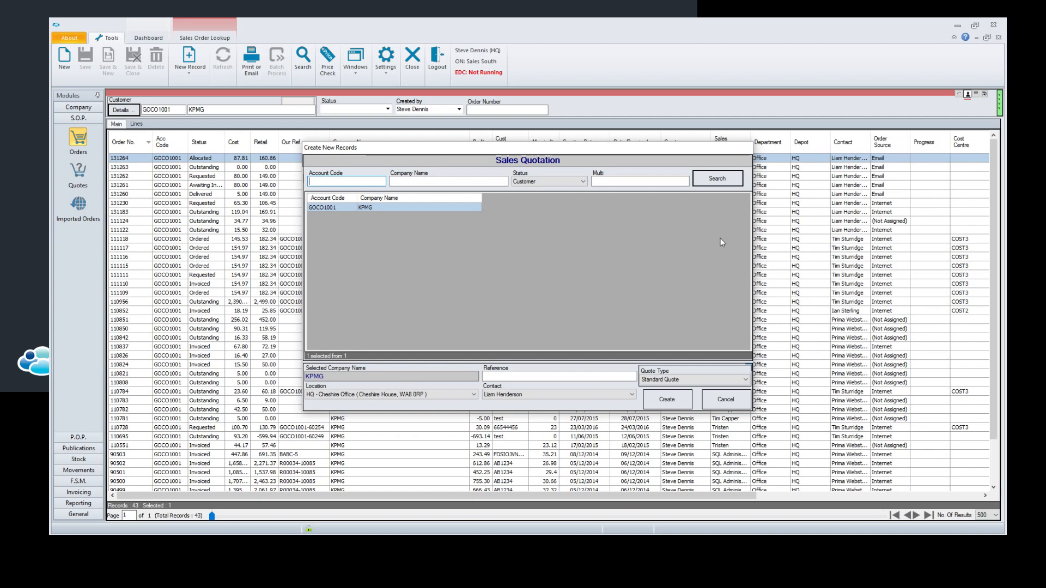
click(725, 400)
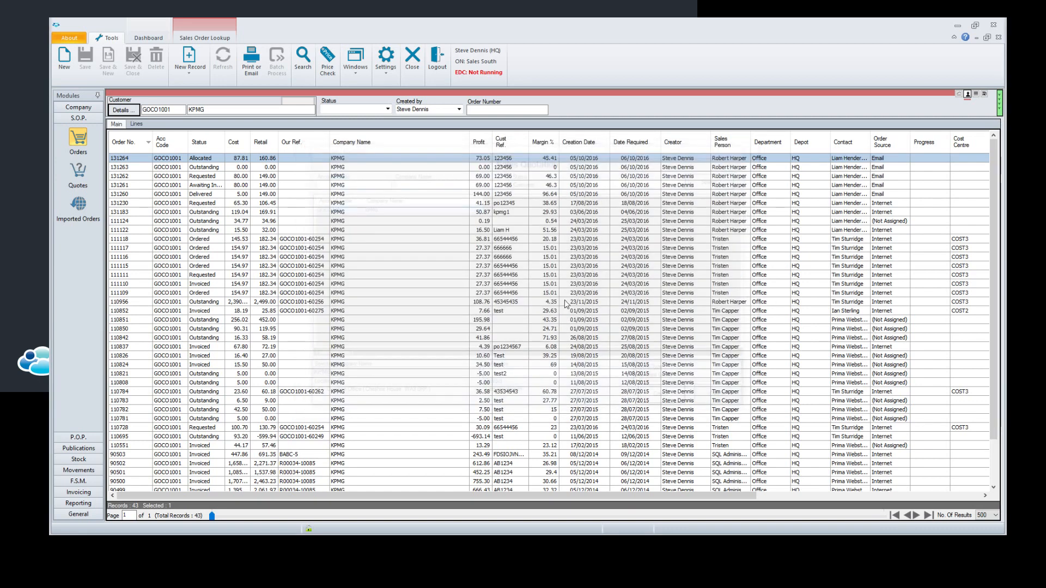
Create a new sales quotation for KPMG with the quote type Standard Quote, and reposition the quote window
click(187, 70)
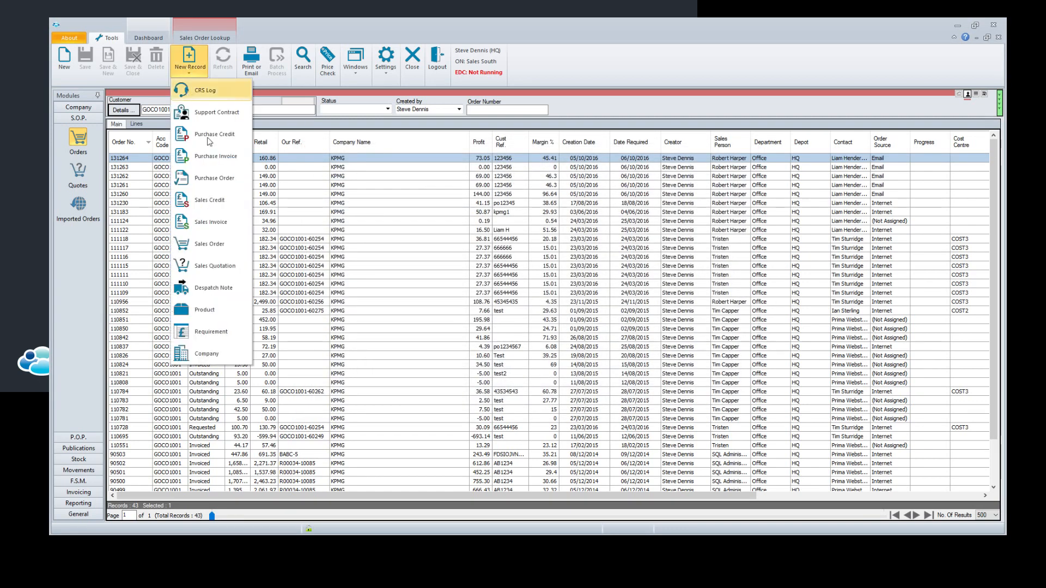
click(220, 269)
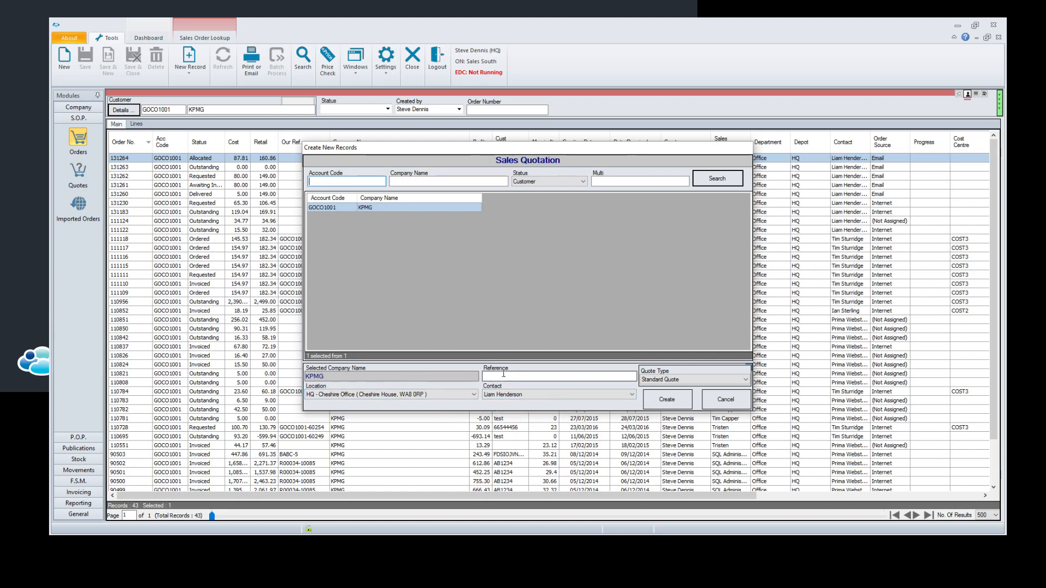
click(666, 383)
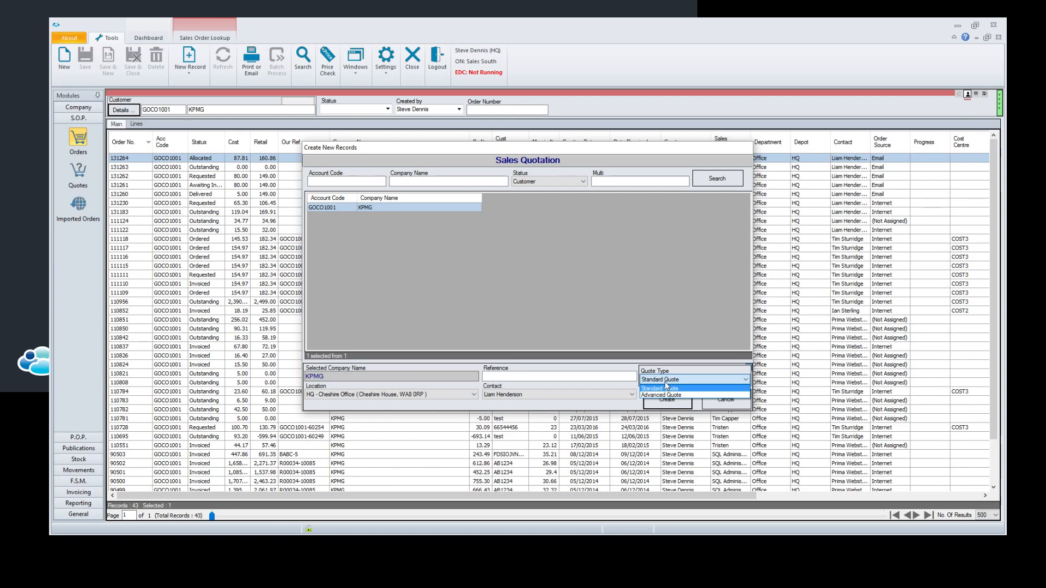
click(666, 388)
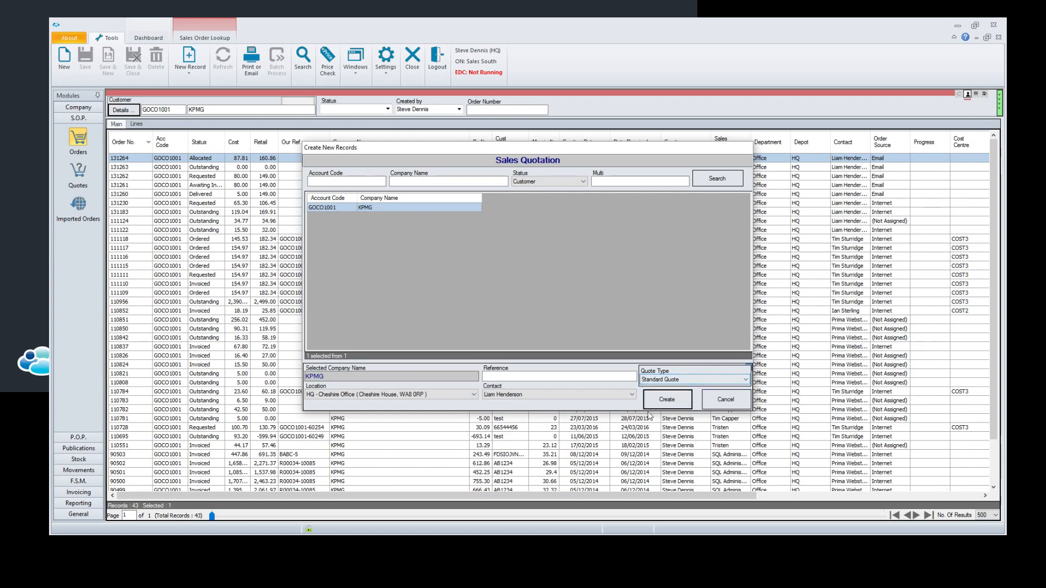
click(658, 405)
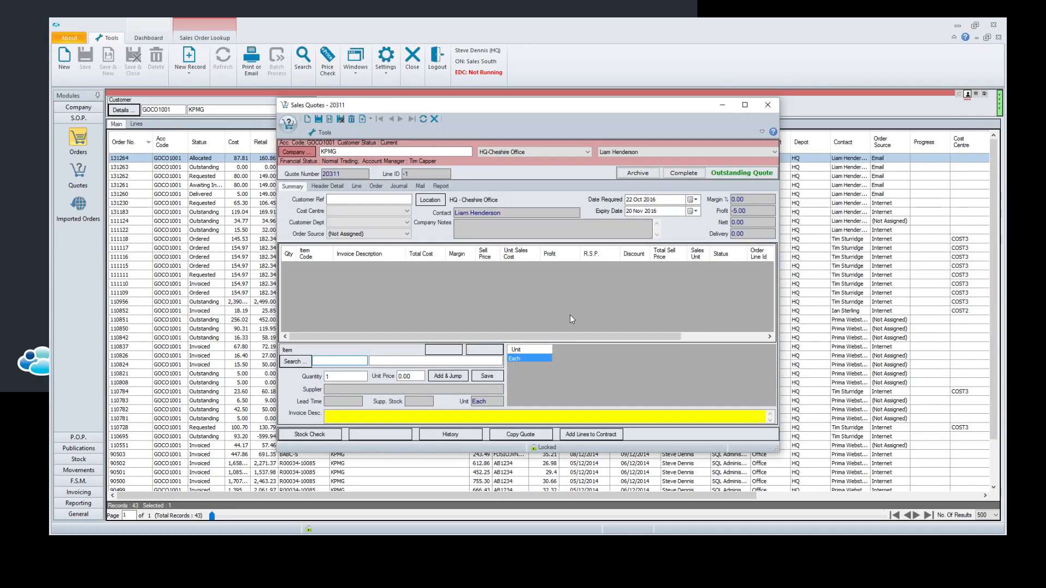
drag(466, 107, 538, 113)
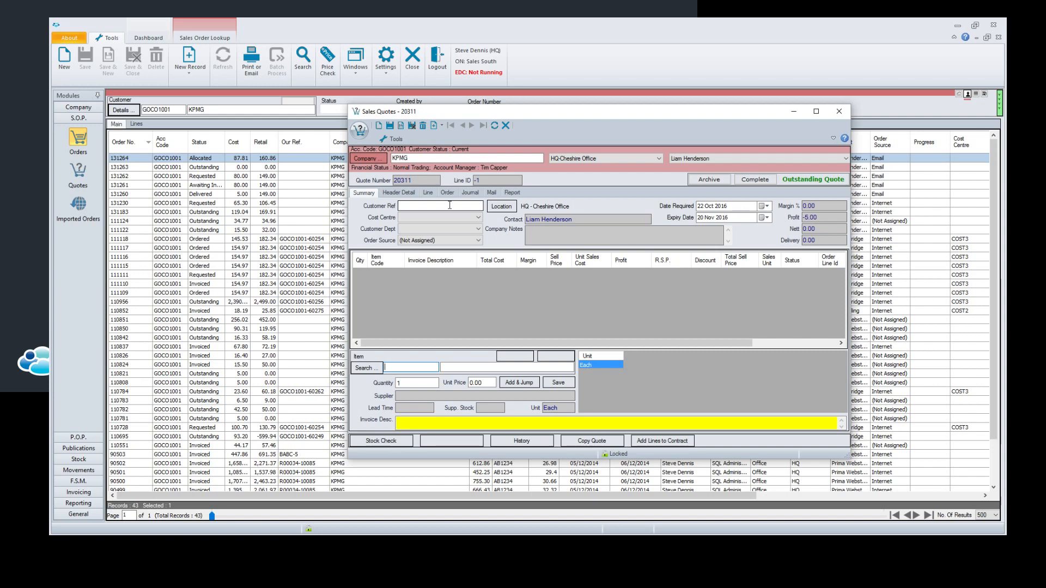
Set the quote's customer reference to Name
text(Name)
key(BackSpace)
key(BackSpace)
key(BackSpace)
key(BackSpace)
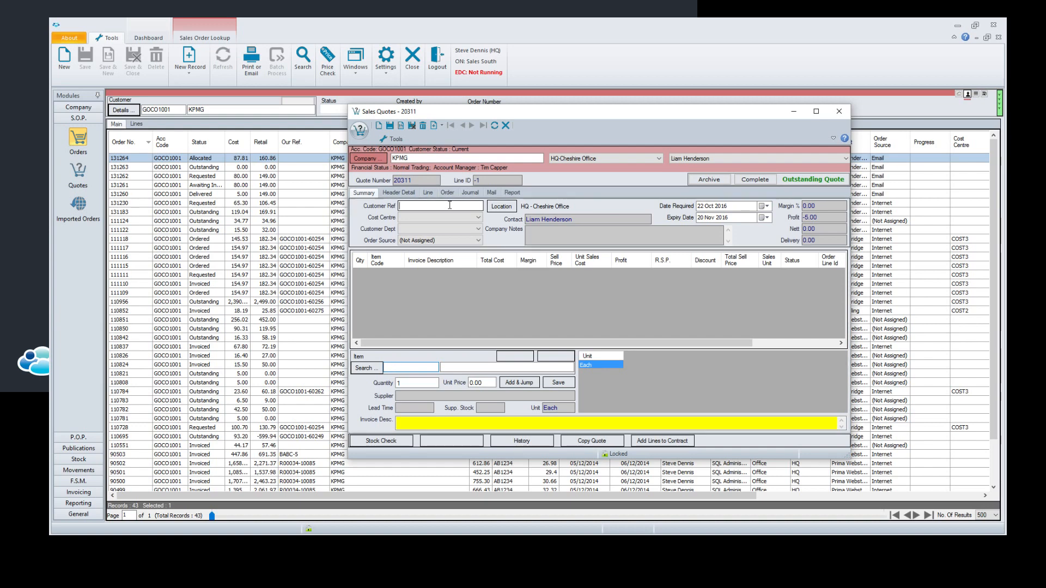
click(451, 205)
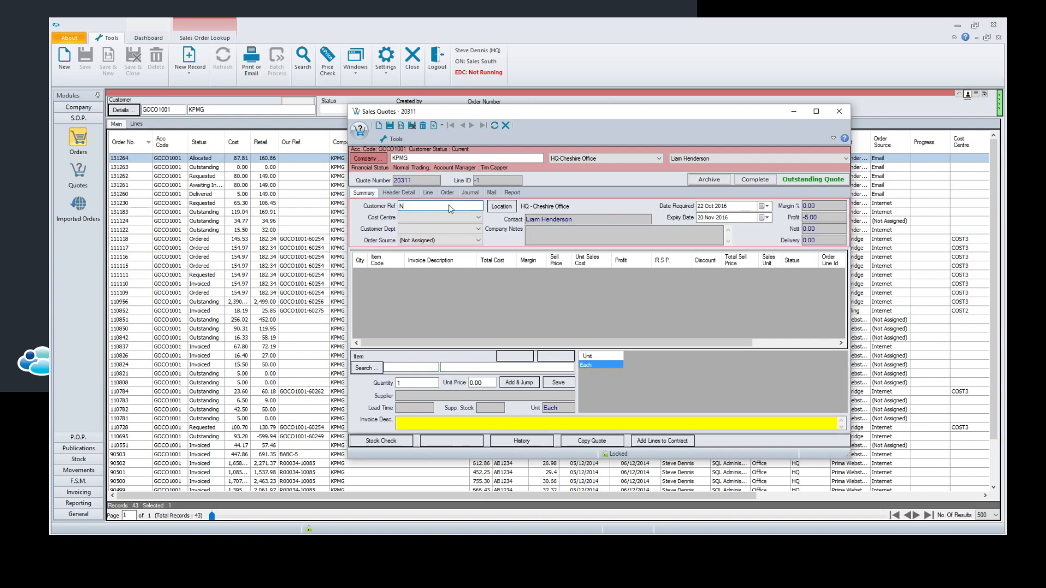
text(Name)
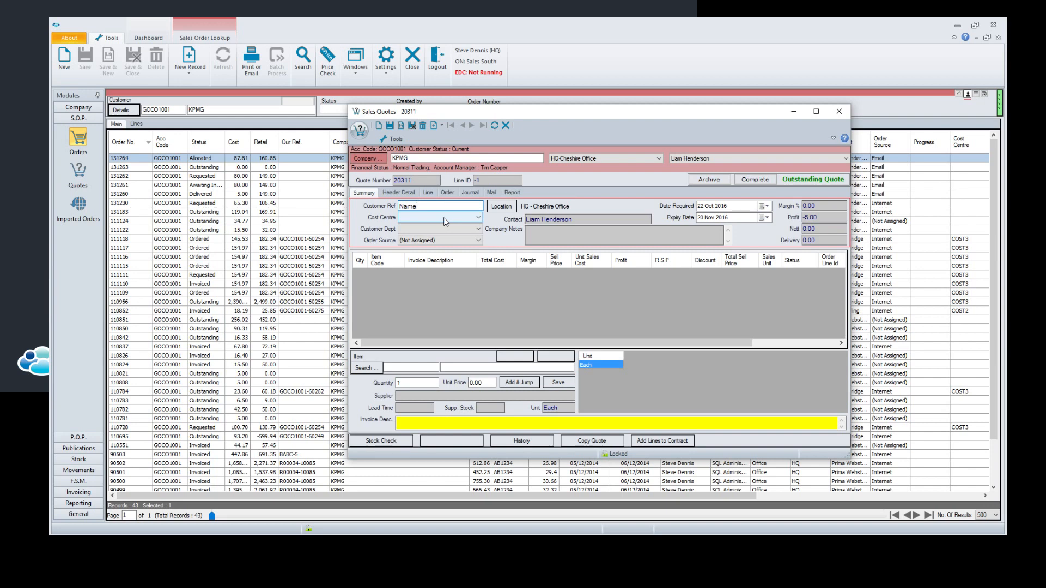
Assign the quote to cost centre COST1 - Cost Centre 1 and set its order source to Internet
click(443, 217)
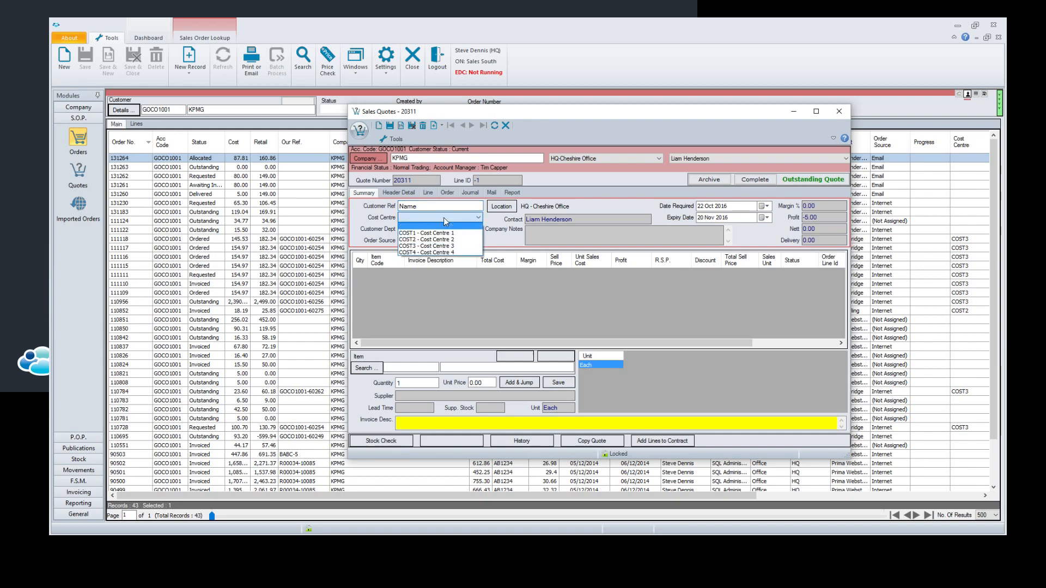
click(440, 233)
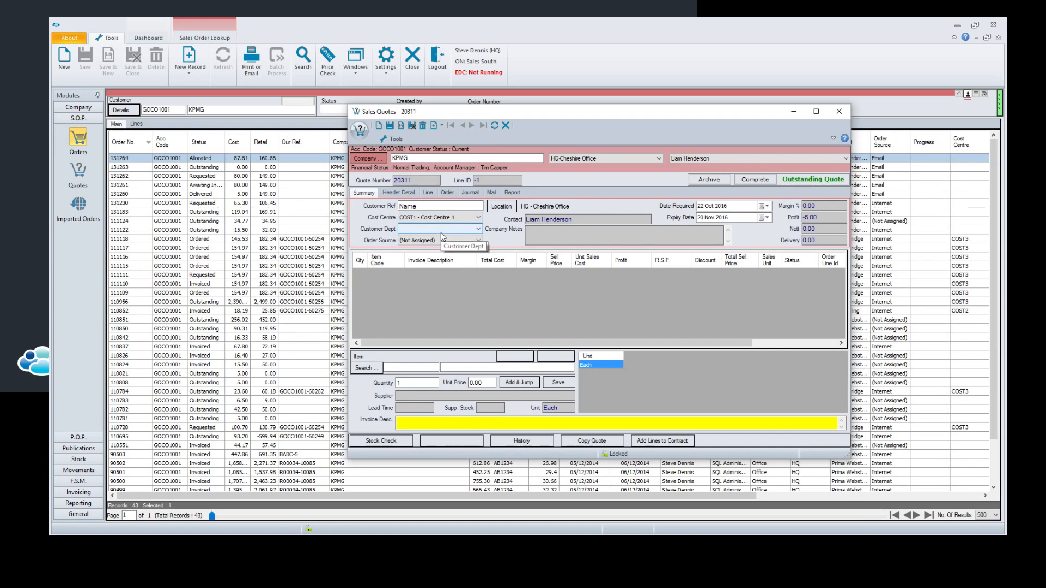
click(455, 231)
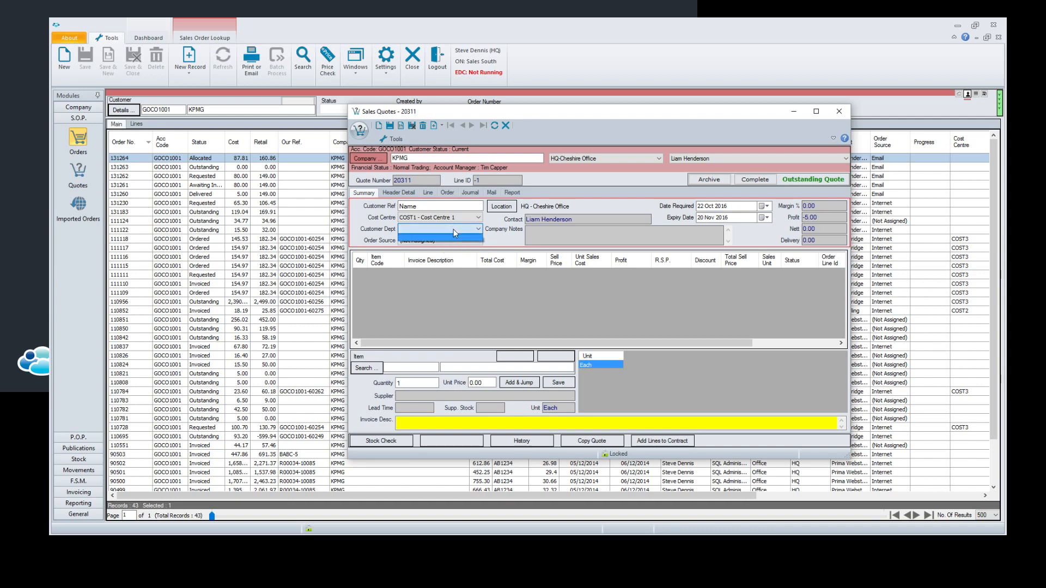
click(453, 229)
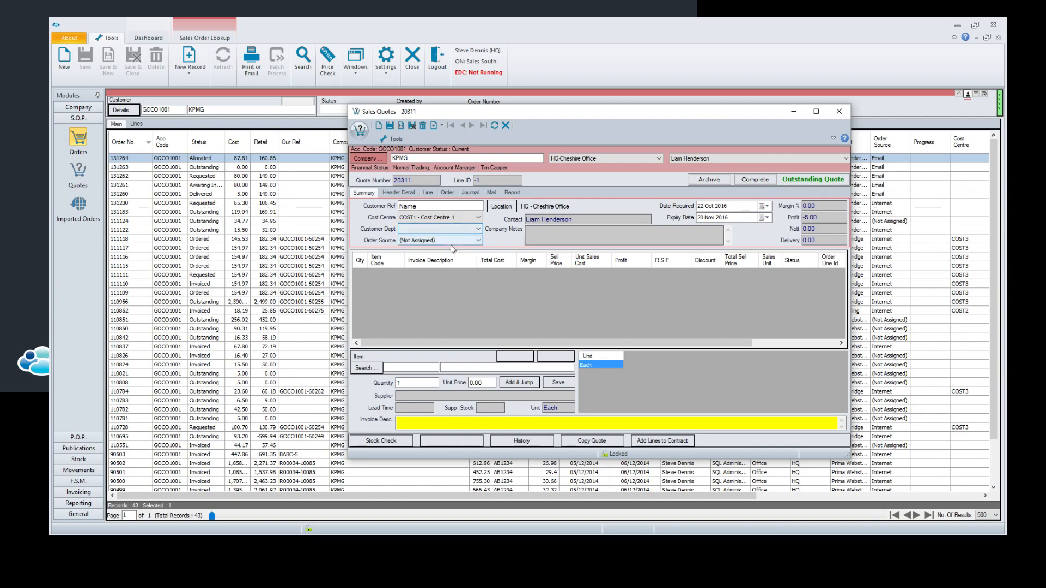
click(452, 241)
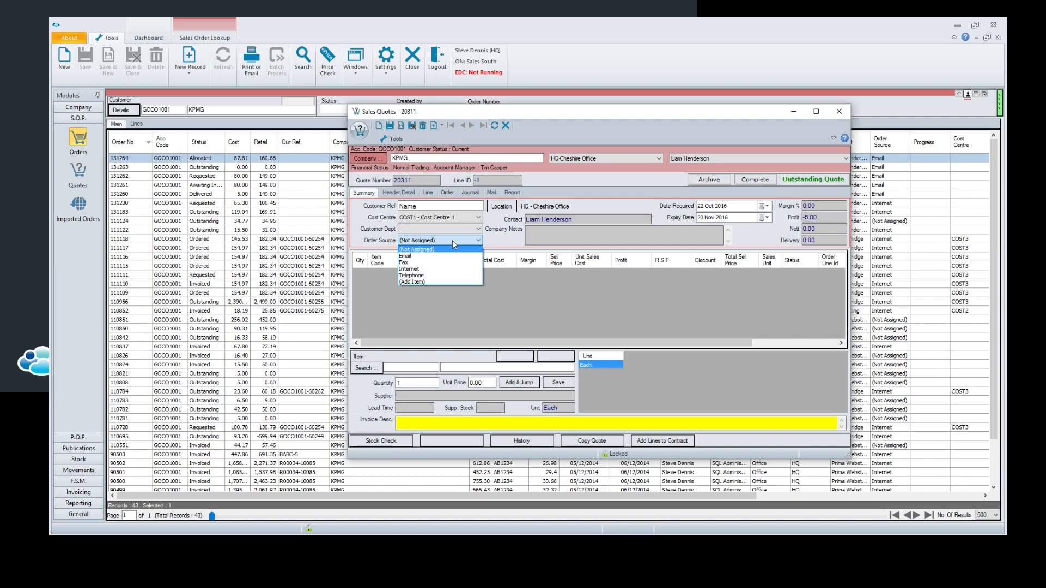
click(421, 270)
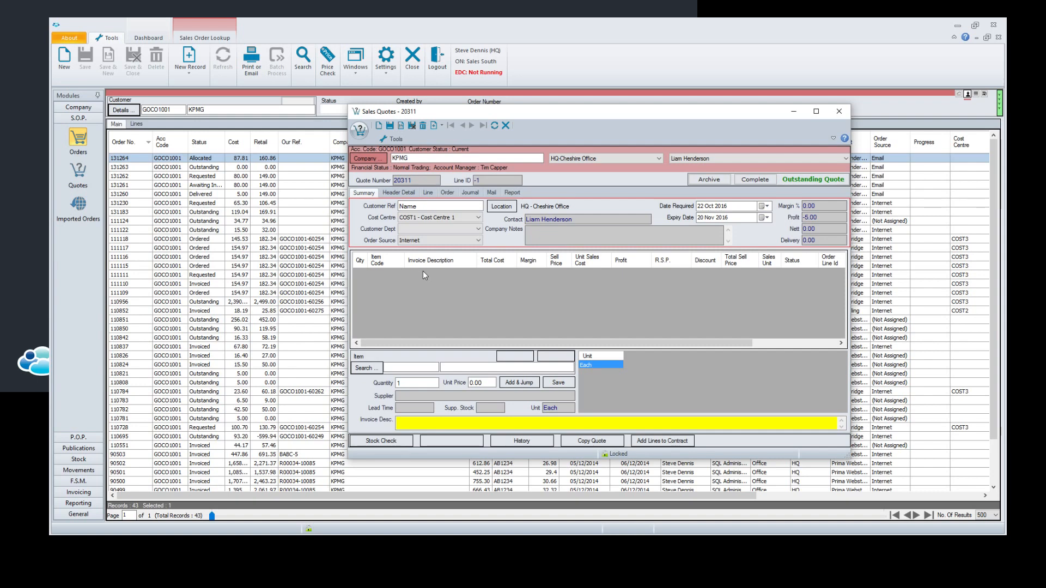
Review the customer's available locations and check the quote's required and expiry dates
click(507, 209)
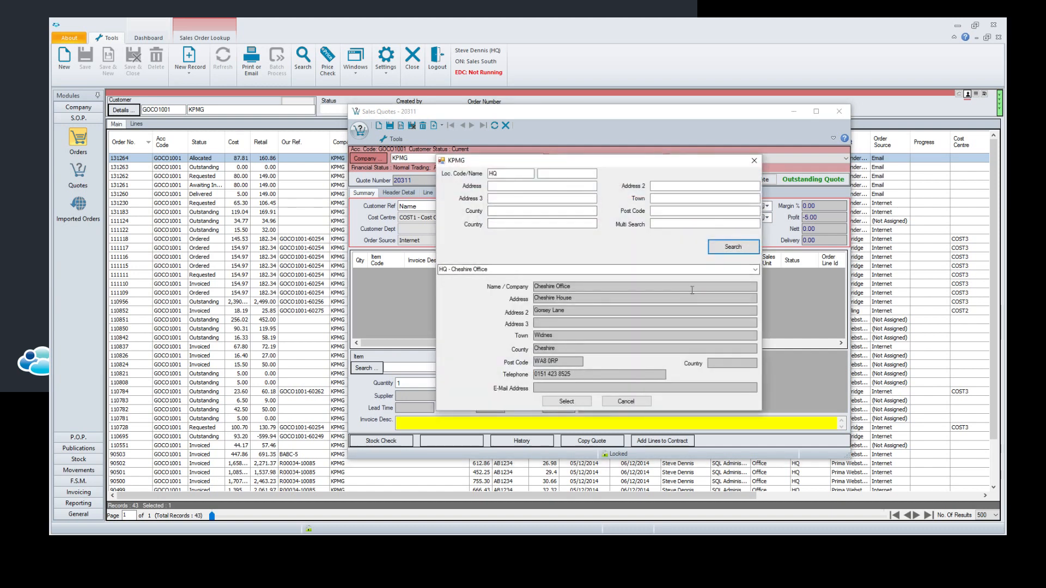
click(754, 270)
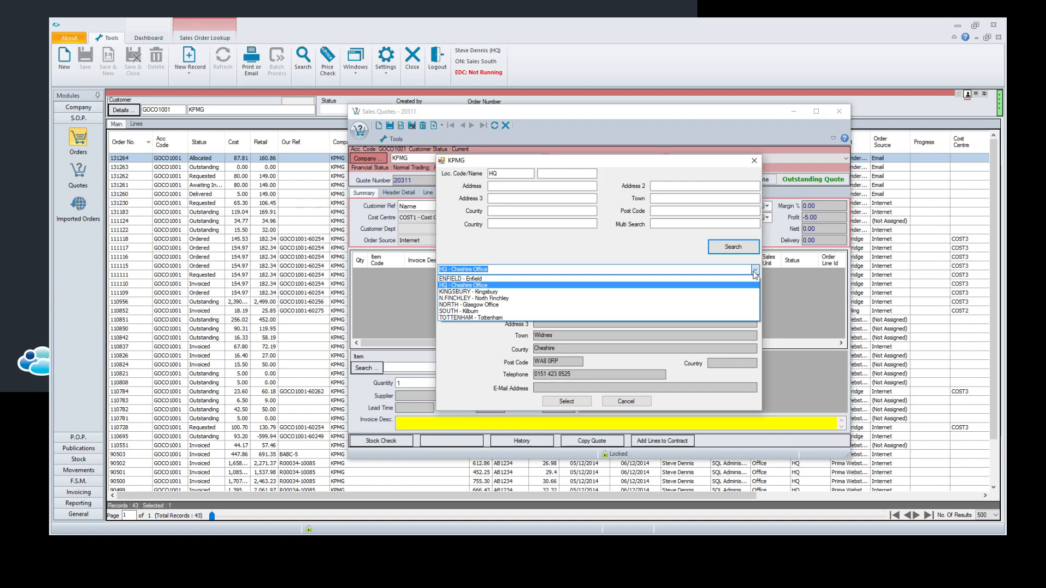
click(754, 271)
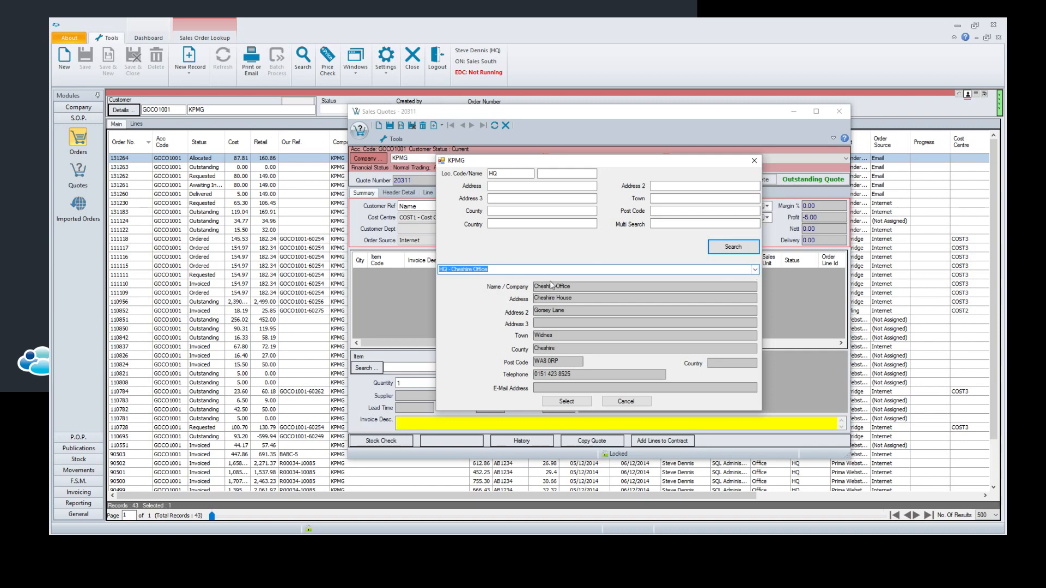
click(616, 402)
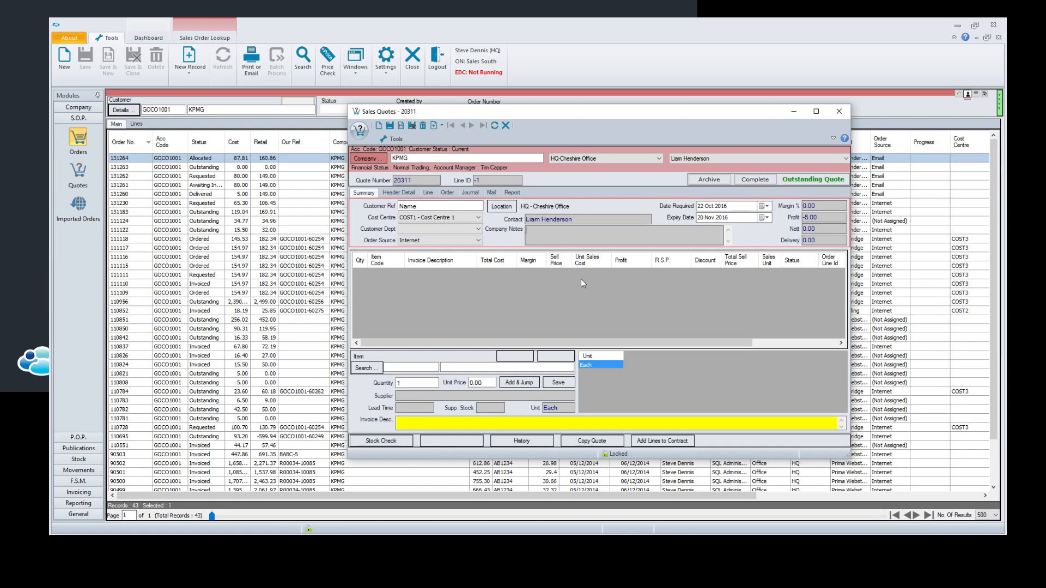
click(703, 206)
drag(733, 218, 652, 222)
click(544, 318)
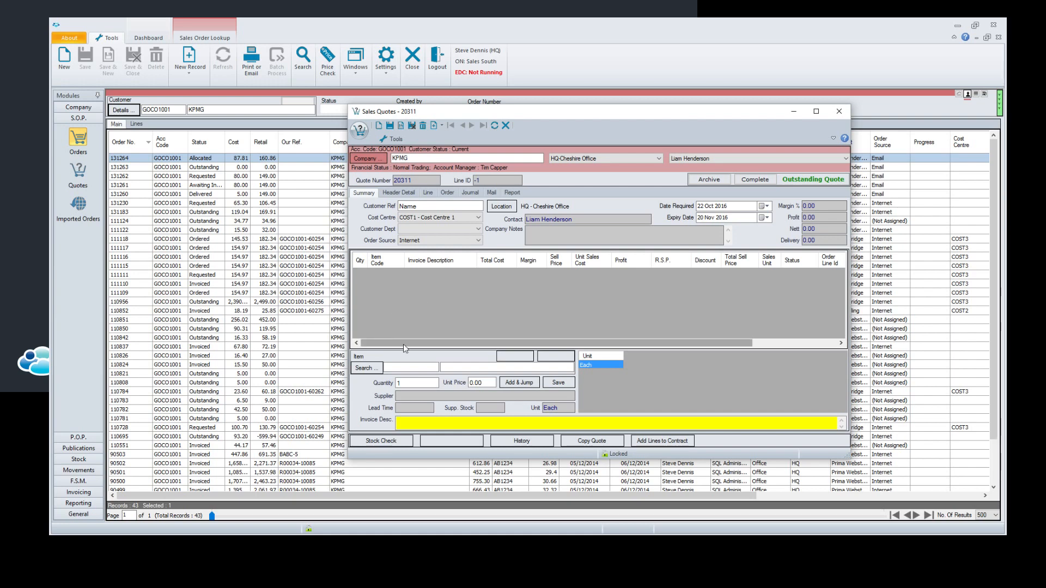
Look up item code KF24001 for a new quote line
click(407, 366)
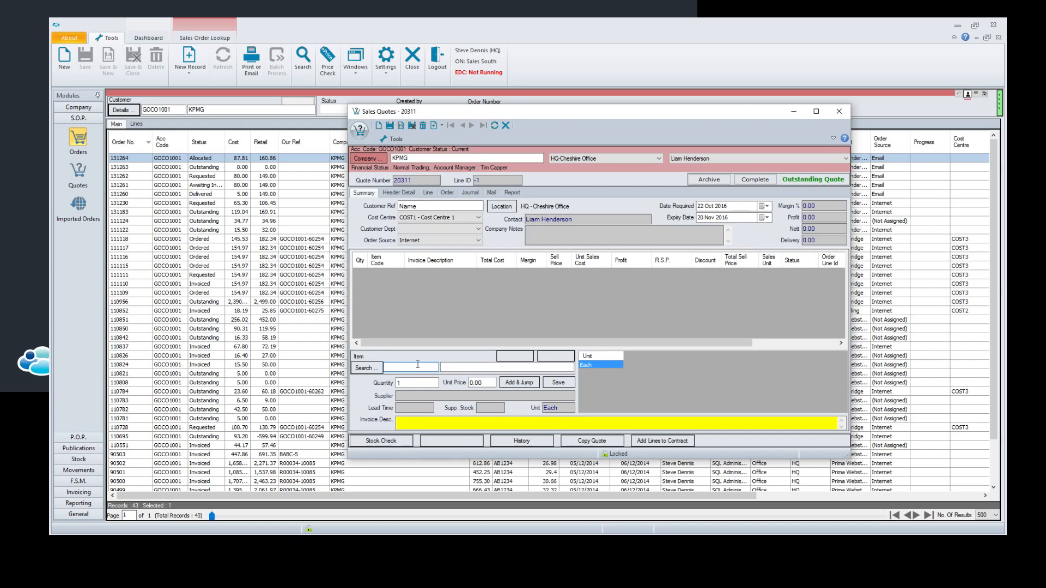
text(kf24001)
key(Tab)
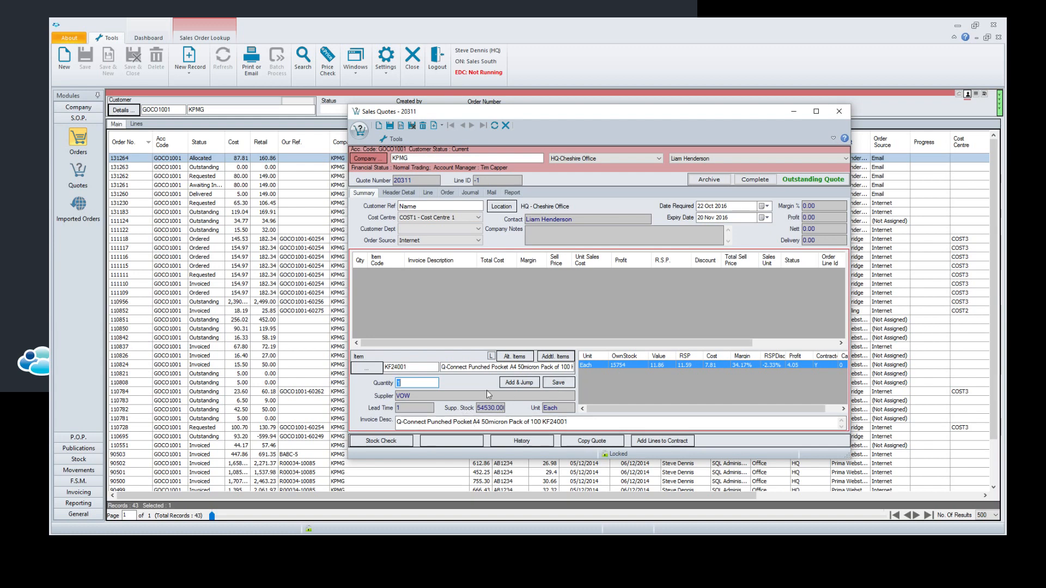
Check the item's supplier stock and invoice description, and move the Contract column ahead of Unit in the pricing grid
click(494, 408)
drag(494, 412, 477, 412)
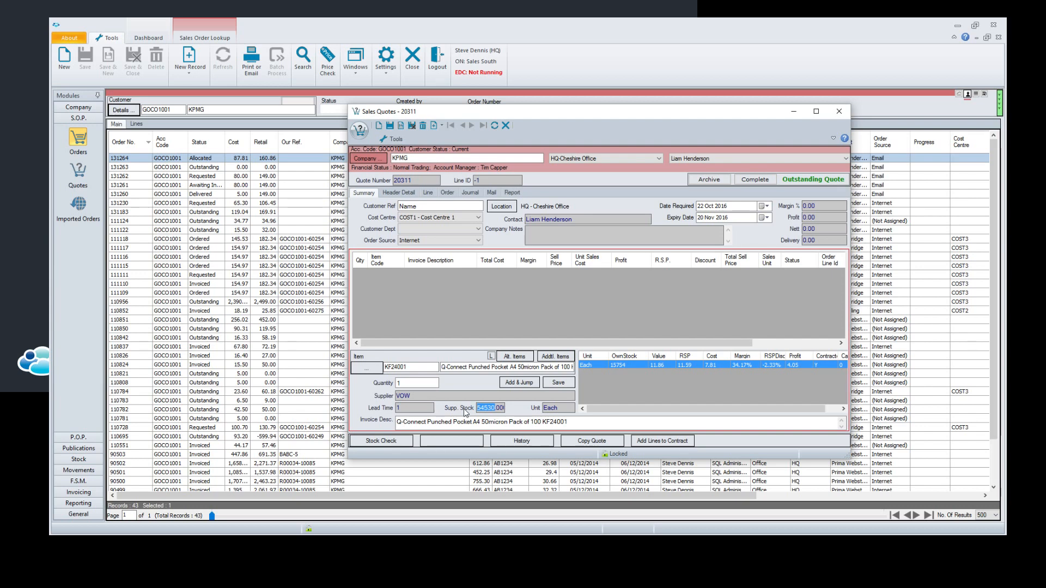
click(575, 423)
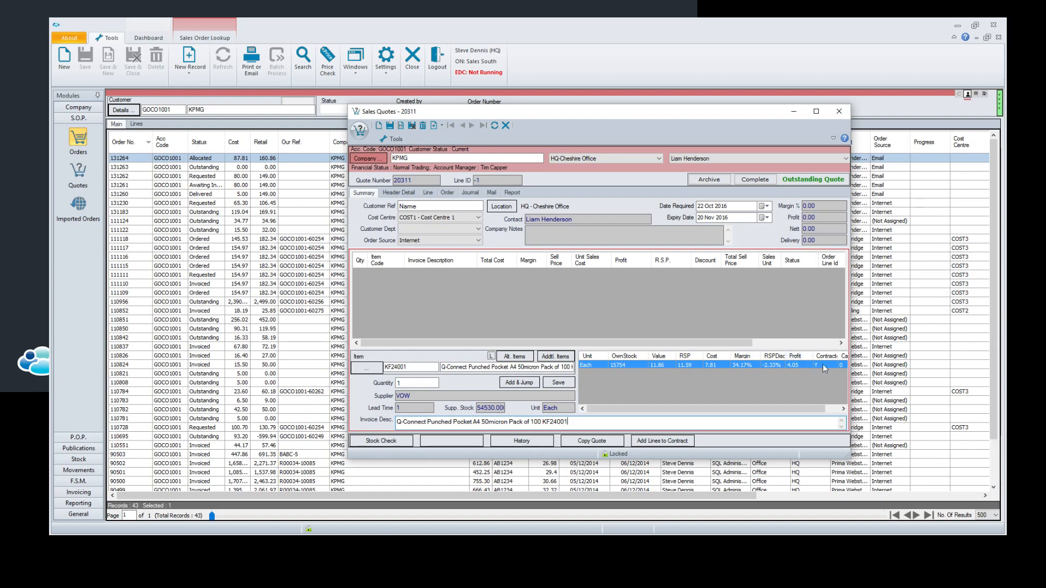
drag(827, 358, 586, 359)
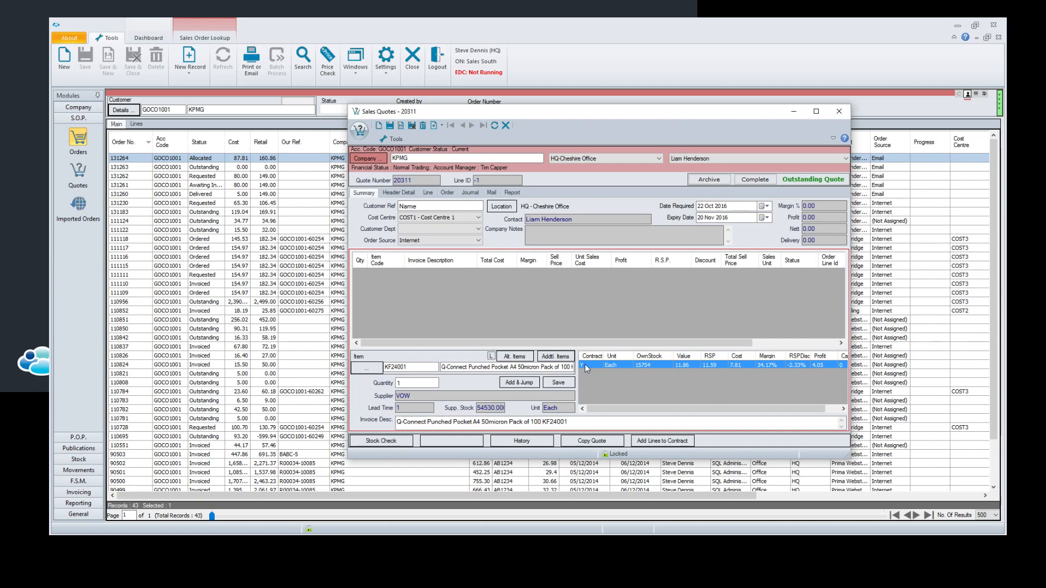
Save the KF24001 line to the quote, and pick item KF20039 from an item search for code kf2
click(561, 383)
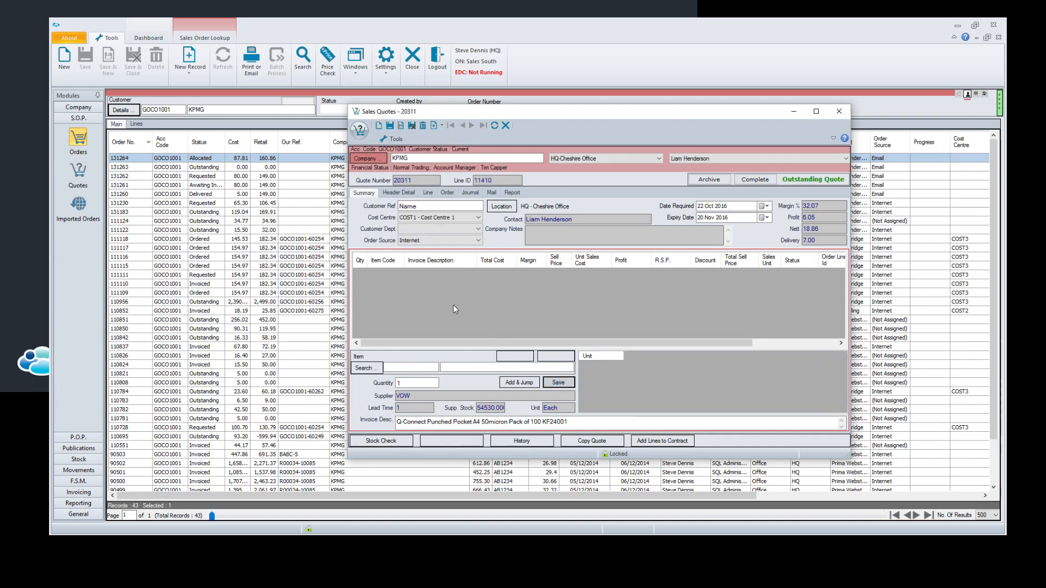
click(402, 368)
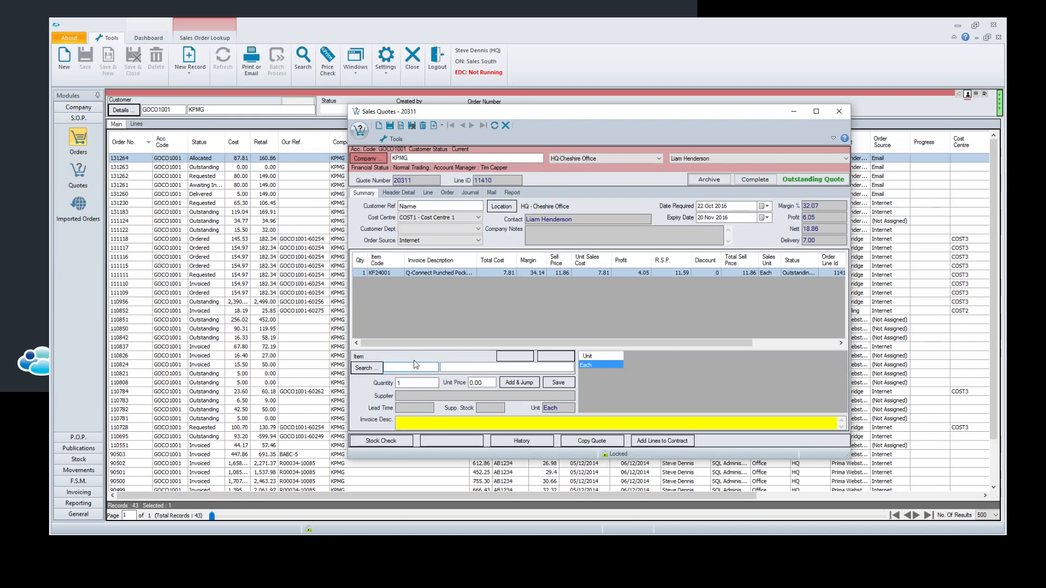
text(kf2)
key(Return)
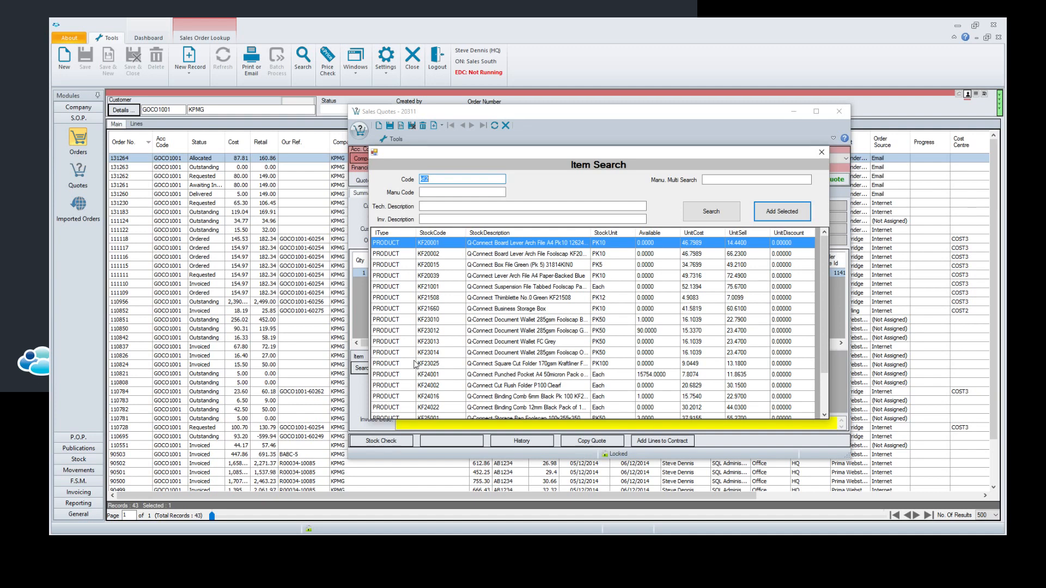
click(444, 278)
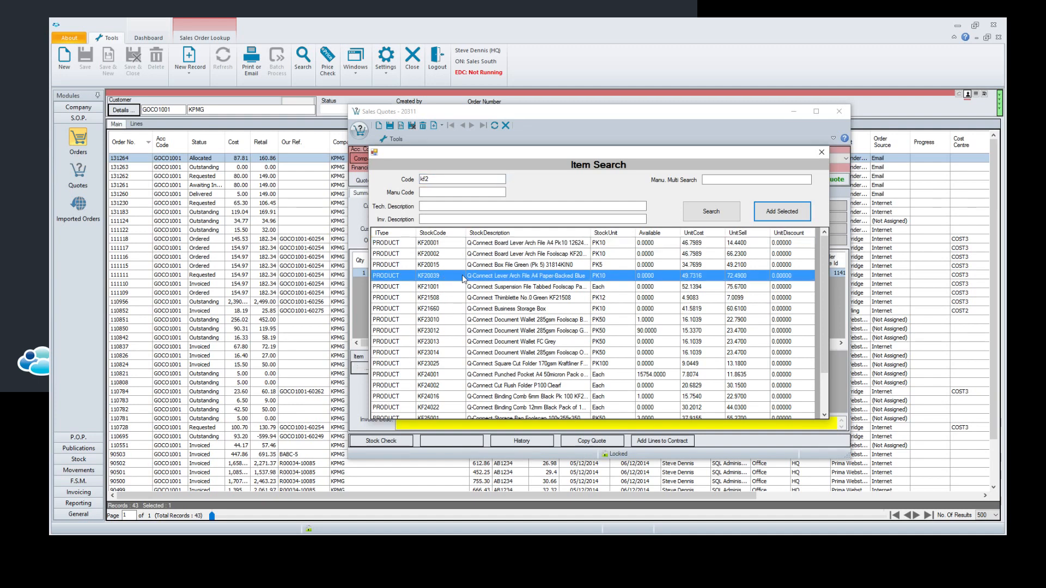
double_click(461, 276)
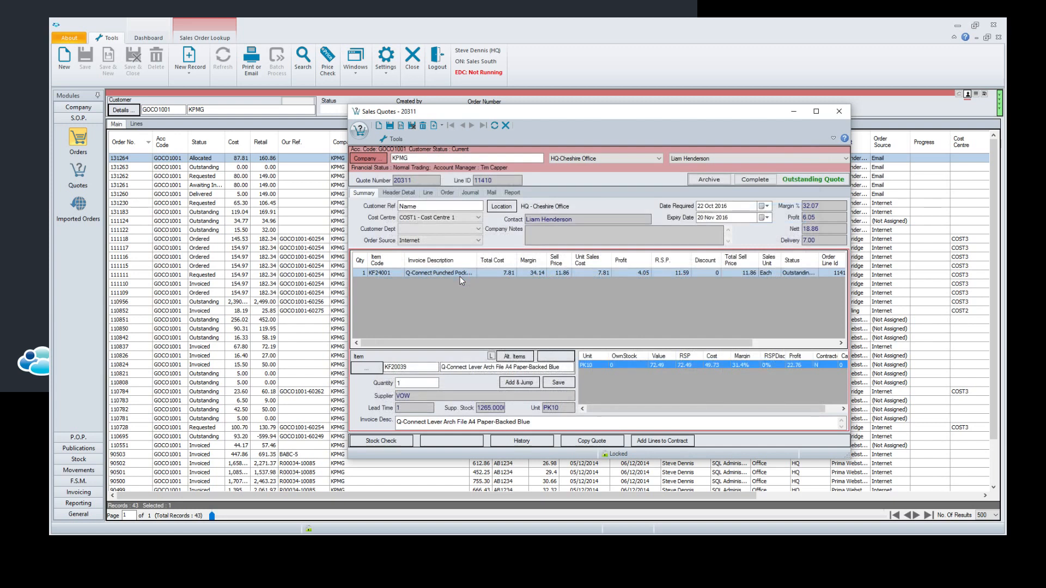
Set the quantity of item KF20039 to 3 and add it to the quote, jumping to its full line details
click(406, 384)
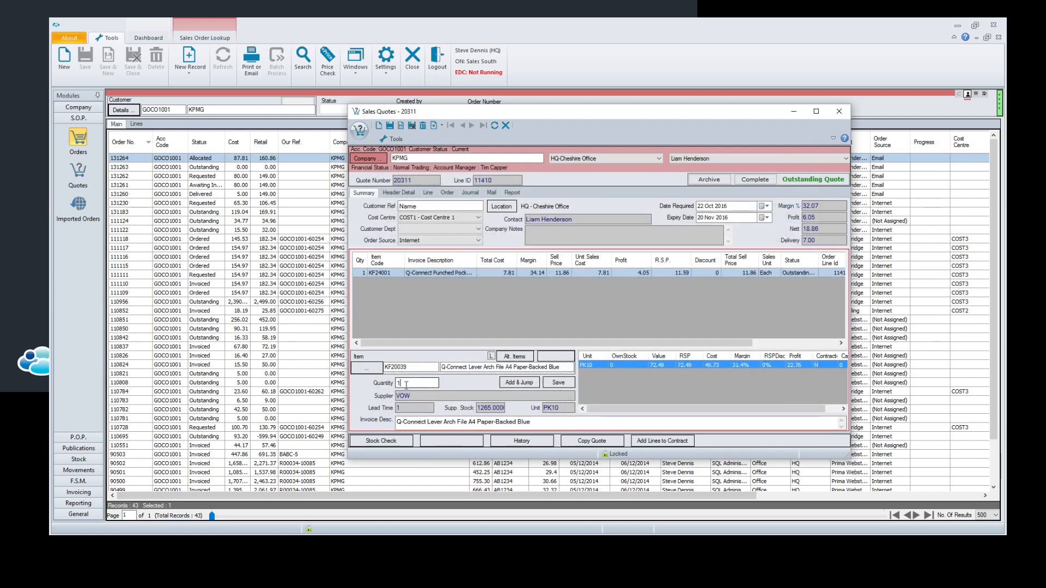
drag(406, 383, 378, 383)
text(3)
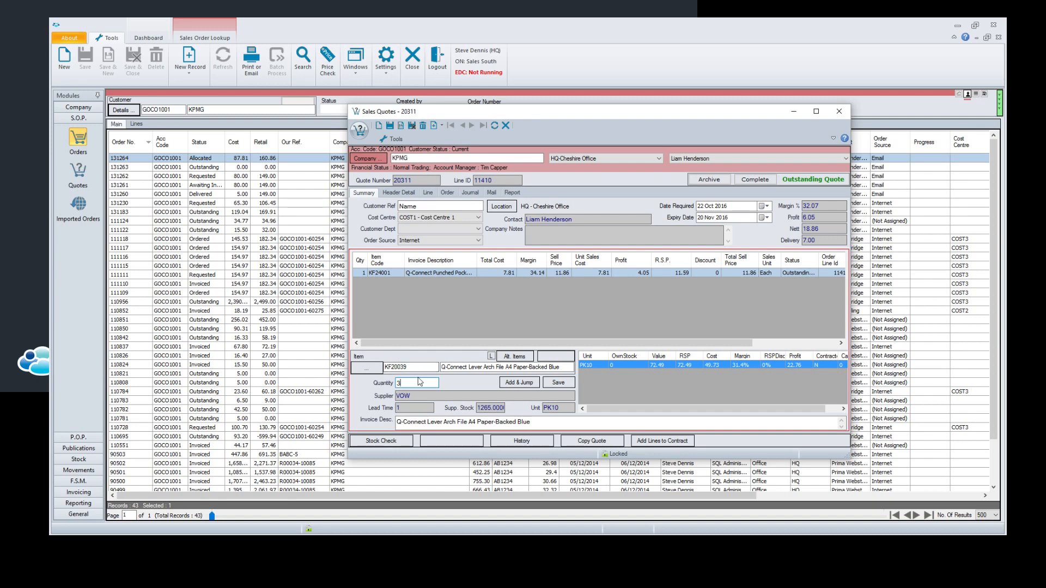
key(Tab)
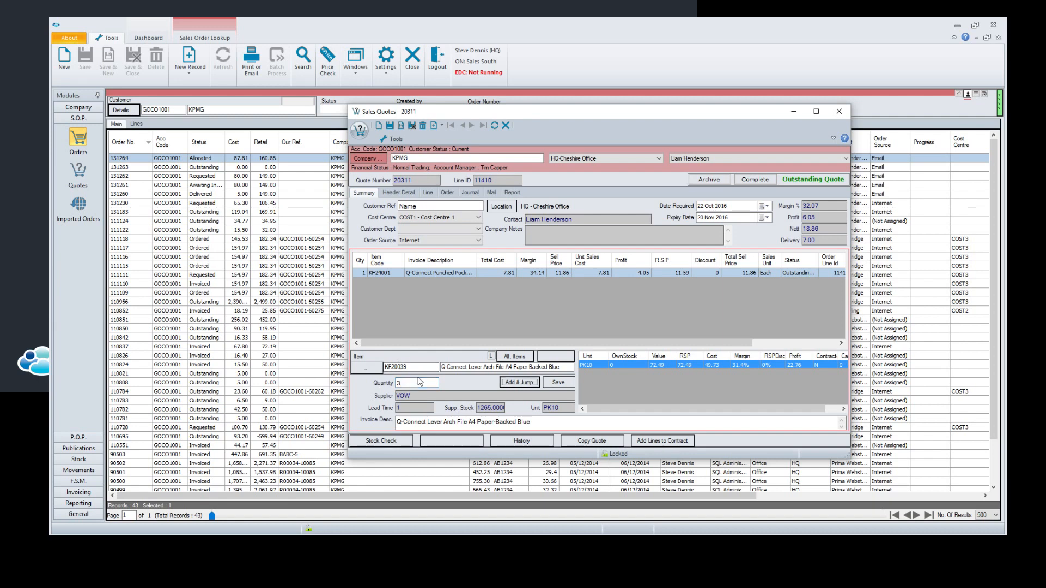
key(Return)
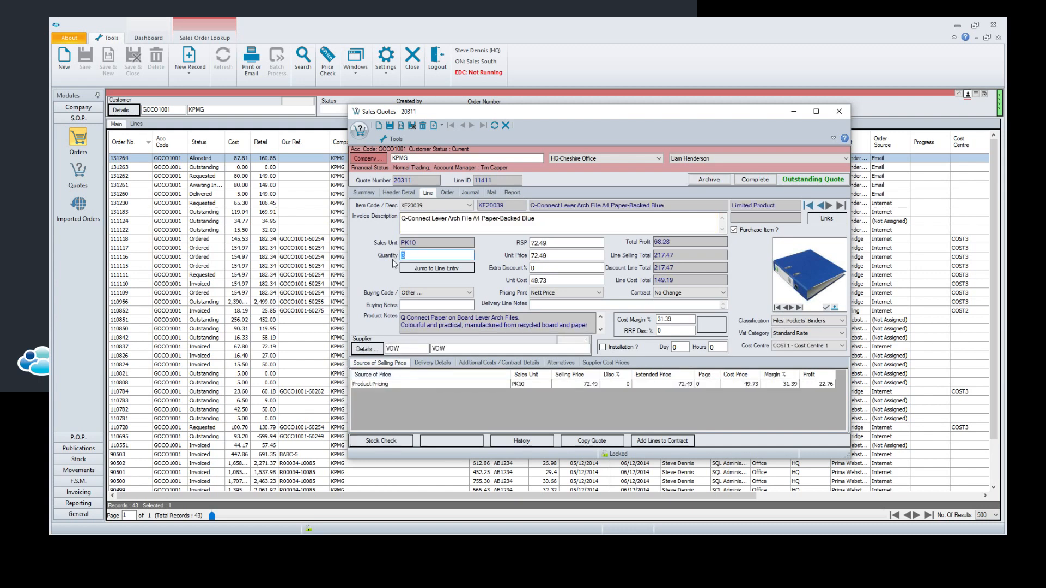
Examine the KF20039 line's unit price, unit cost, cost margin, RSP, extra discount and line totals
click(552, 256)
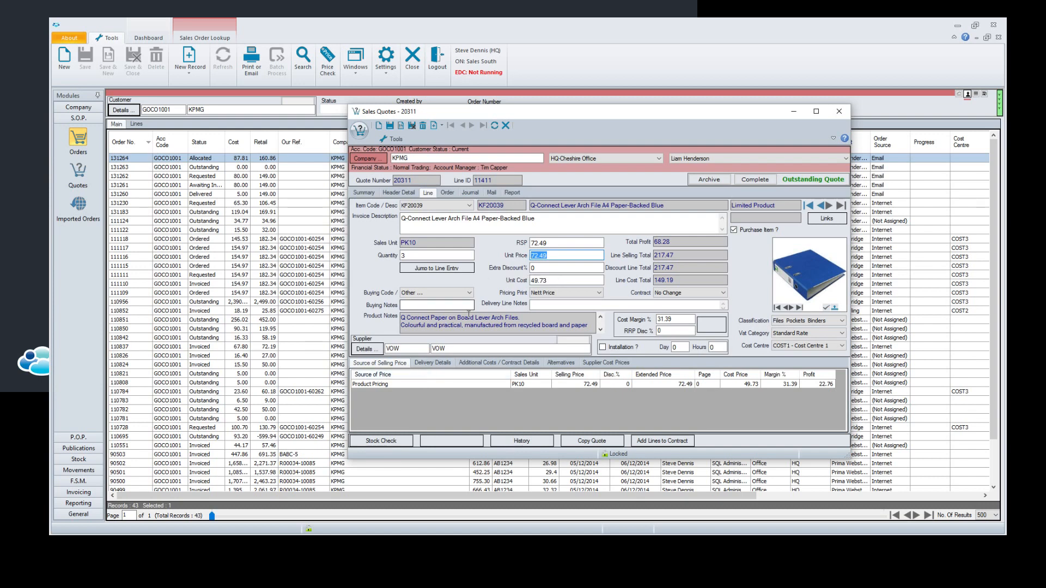
click(566, 279)
double_click(566, 280)
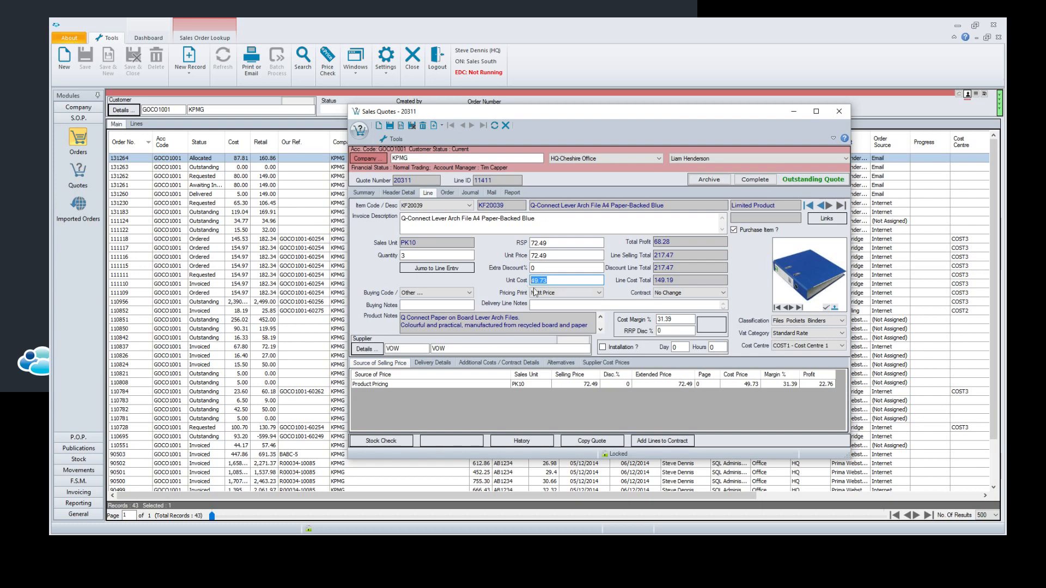
click(679, 320)
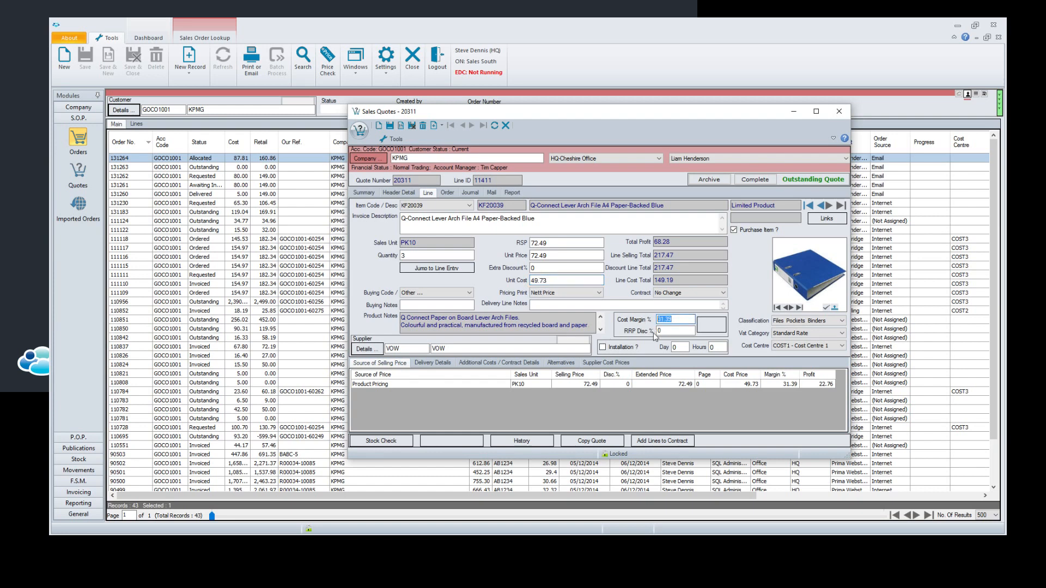
key(Tab)
click(566, 243)
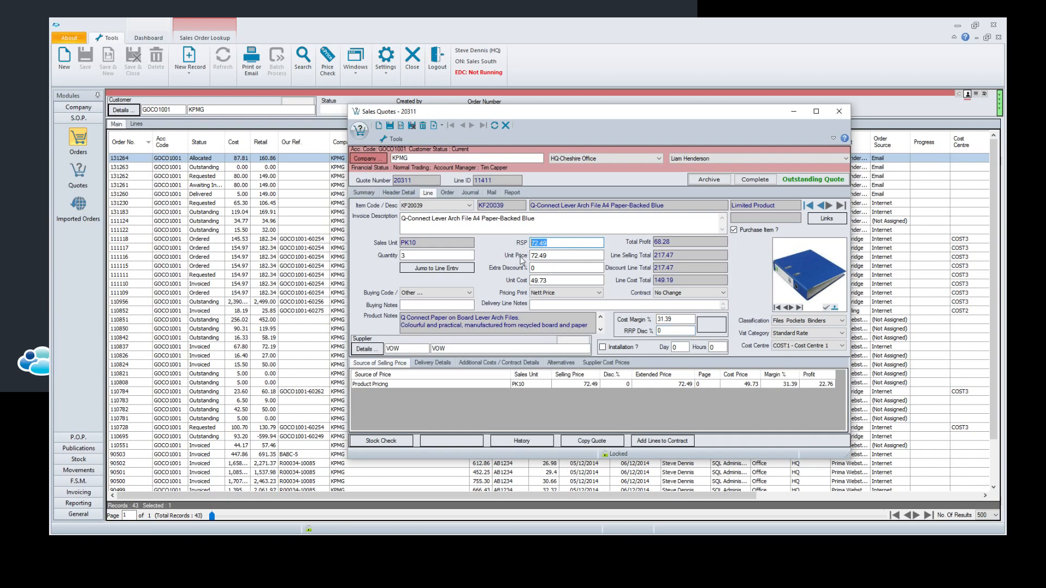
click(532, 269)
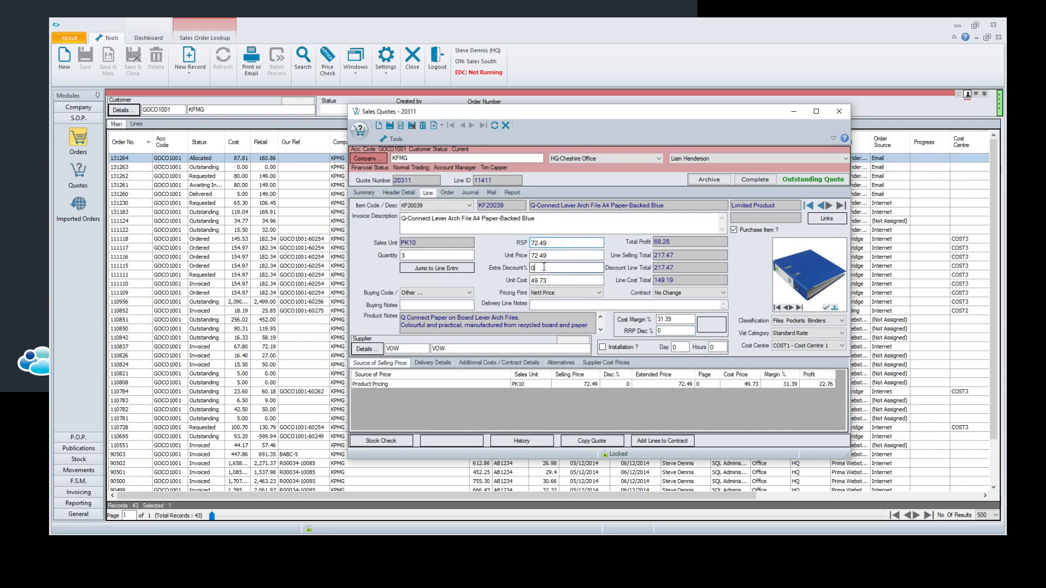
key(BackSpace)
click(533, 259)
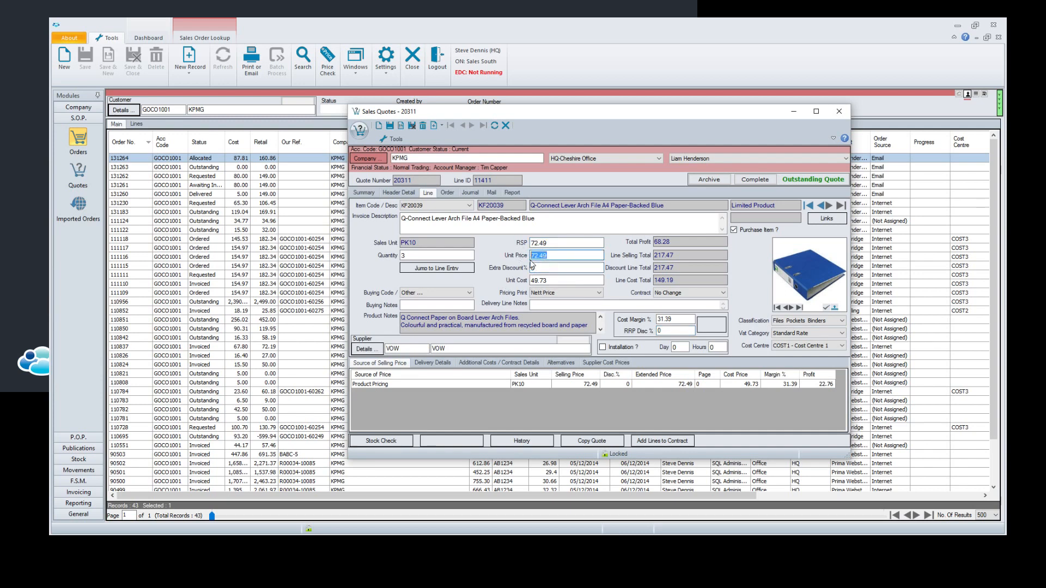
click(532, 268)
drag(673, 266, 650, 266)
Check the KF20039 line's contract options, keeping No Change, and look at its Product Pricing source
click(662, 295)
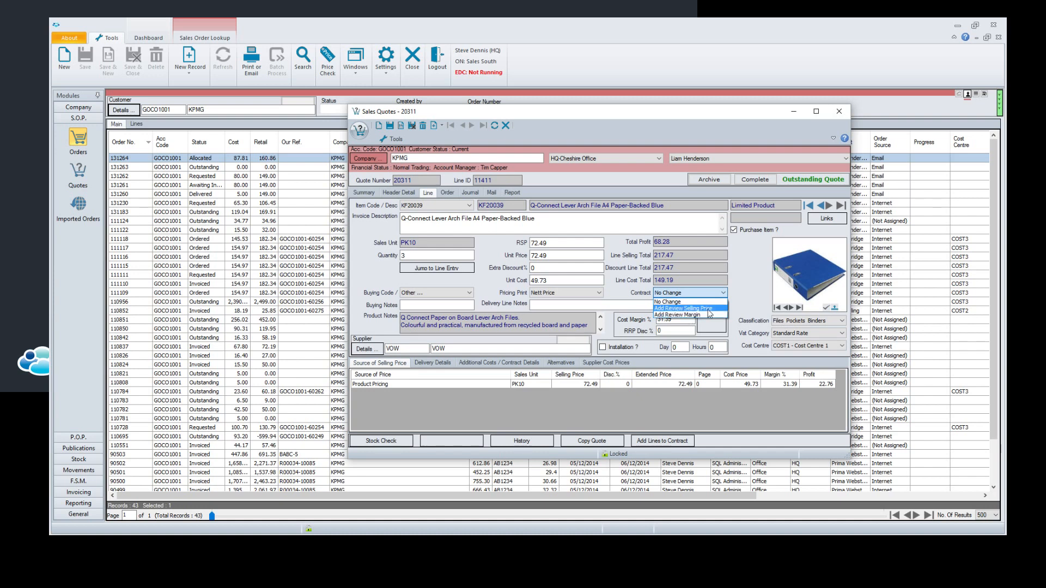
click(691, 301)
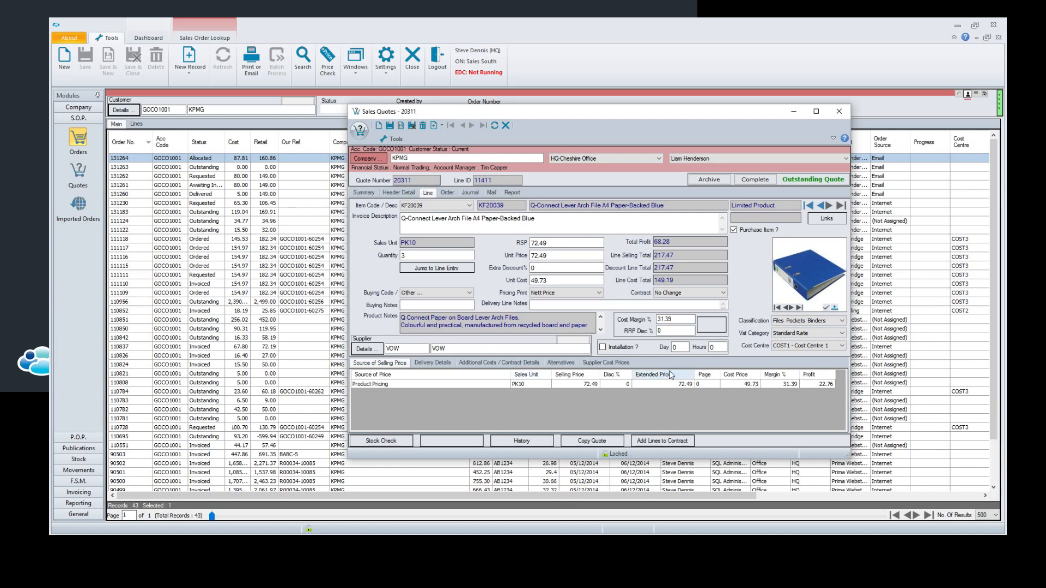
click(734, 383)
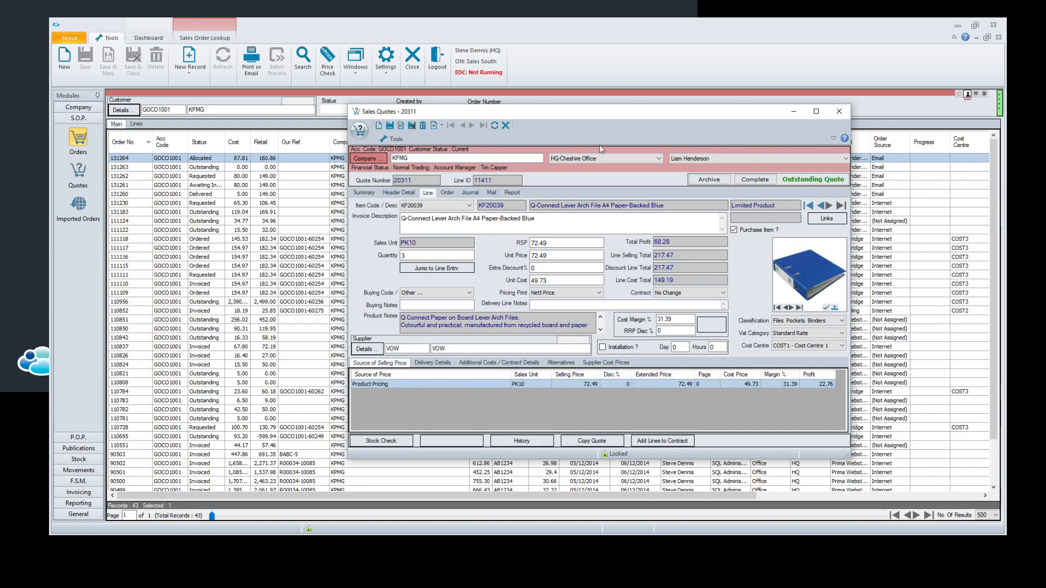
Go to the KF24001 line and compare its customer contract, product pricing and last sold price sources
click(820, 206)
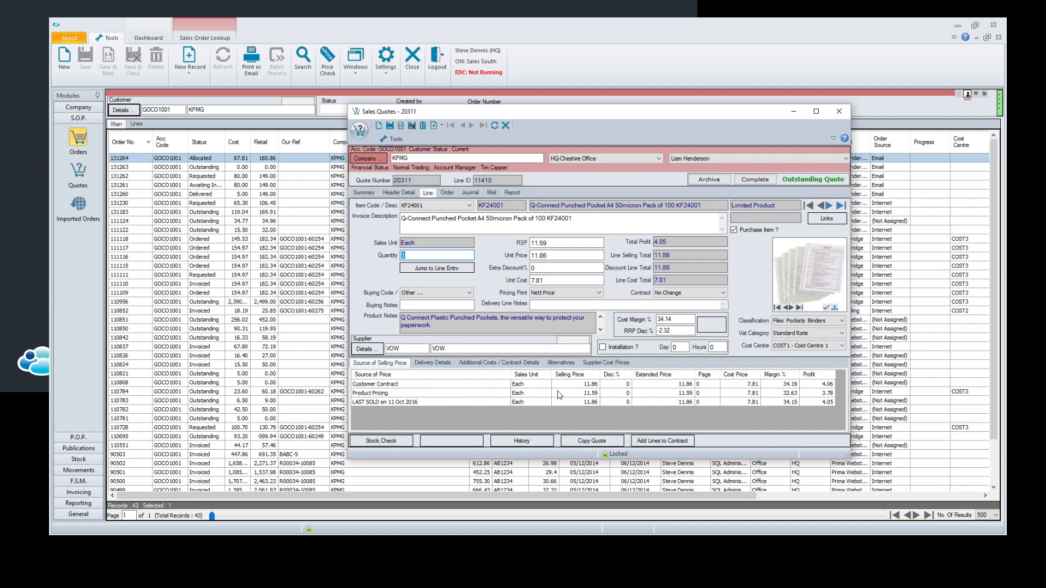
click(492, 387)
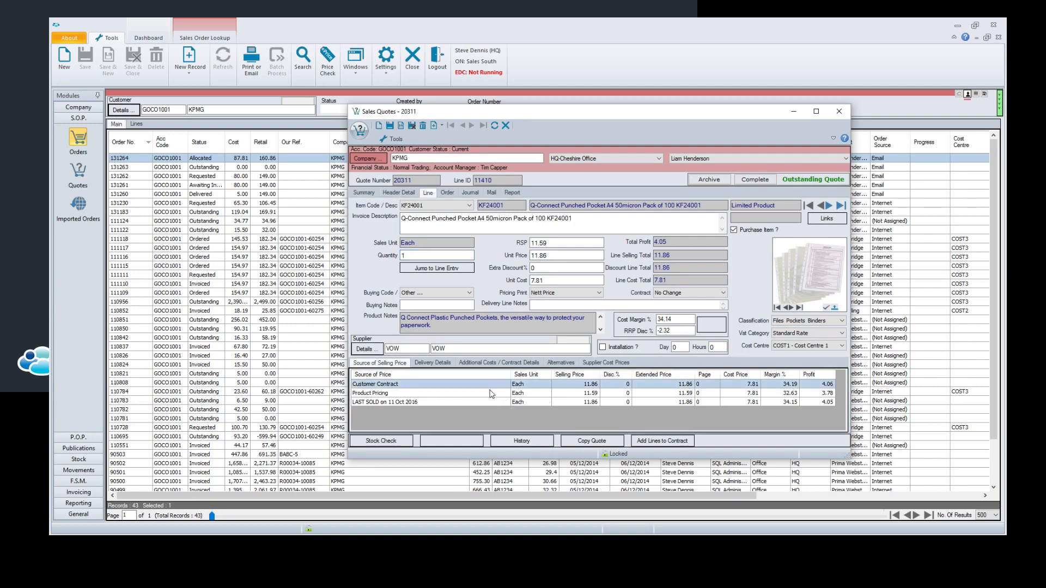
click(490, 394)
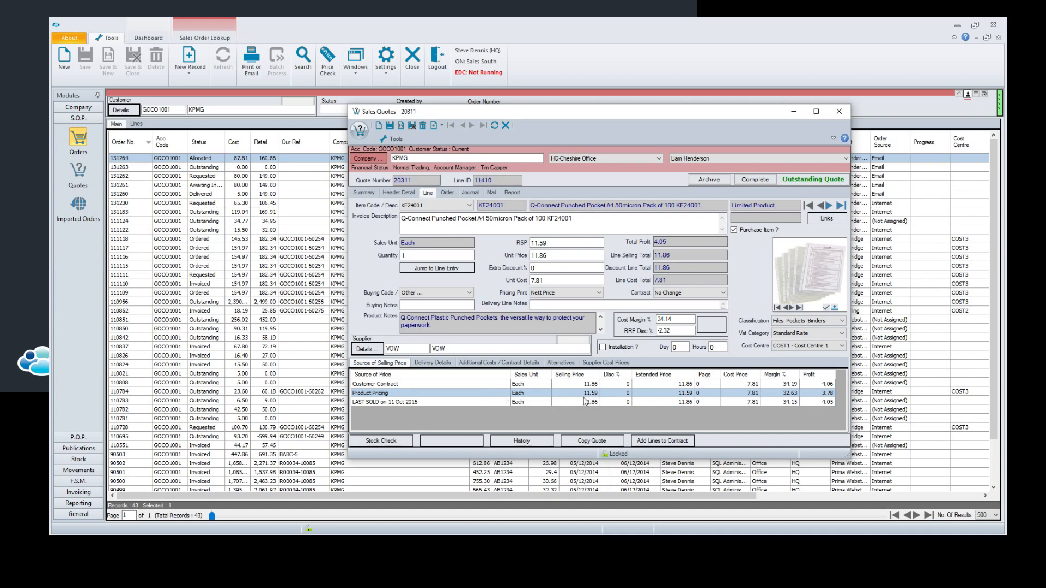
click(500, 403)
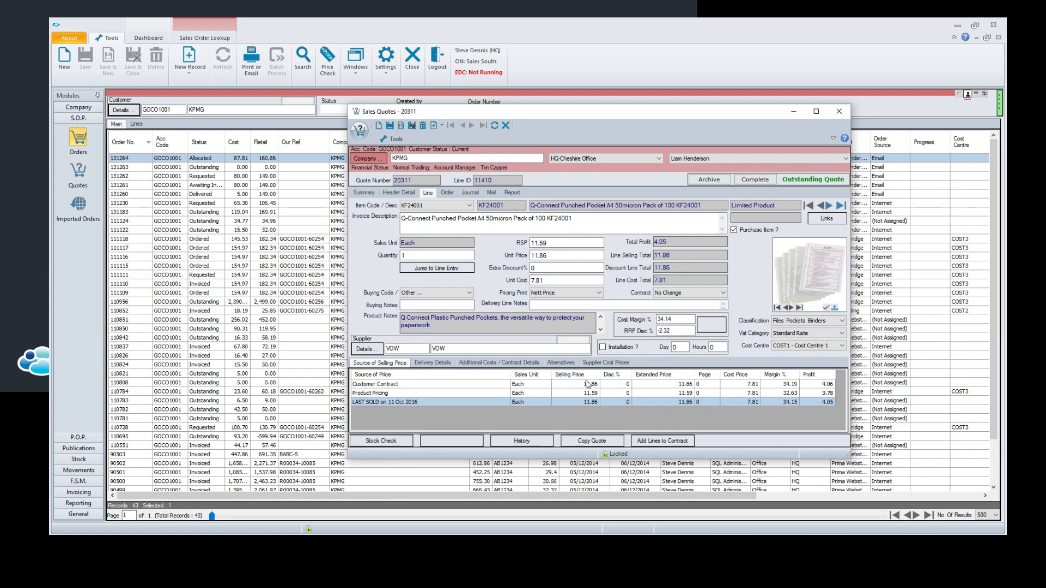
Review the supplier cost prices and the alternative products for the KF24001 line
click(596, 364)
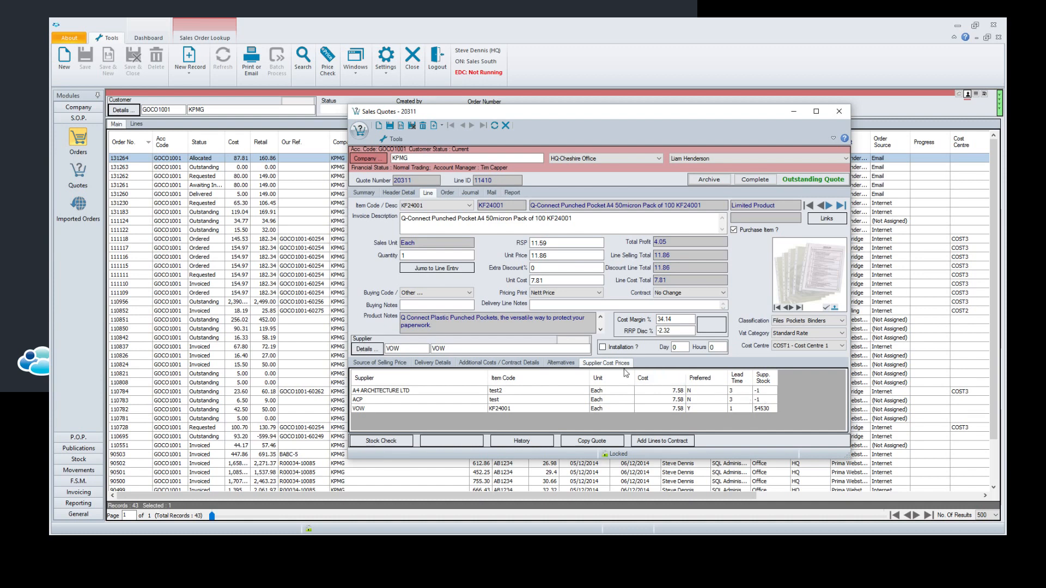
click(560, 363)
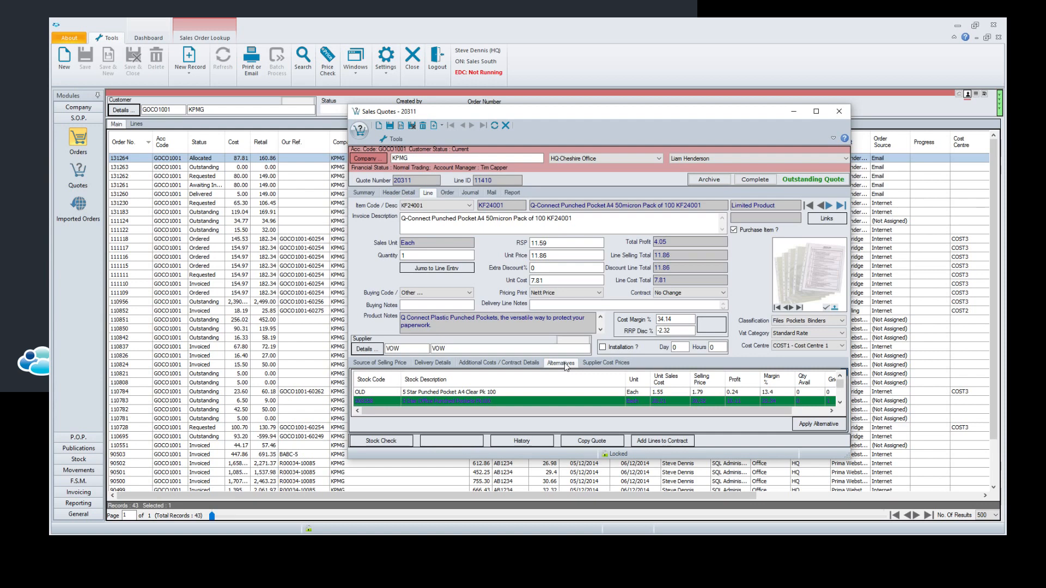
click(844, 403)
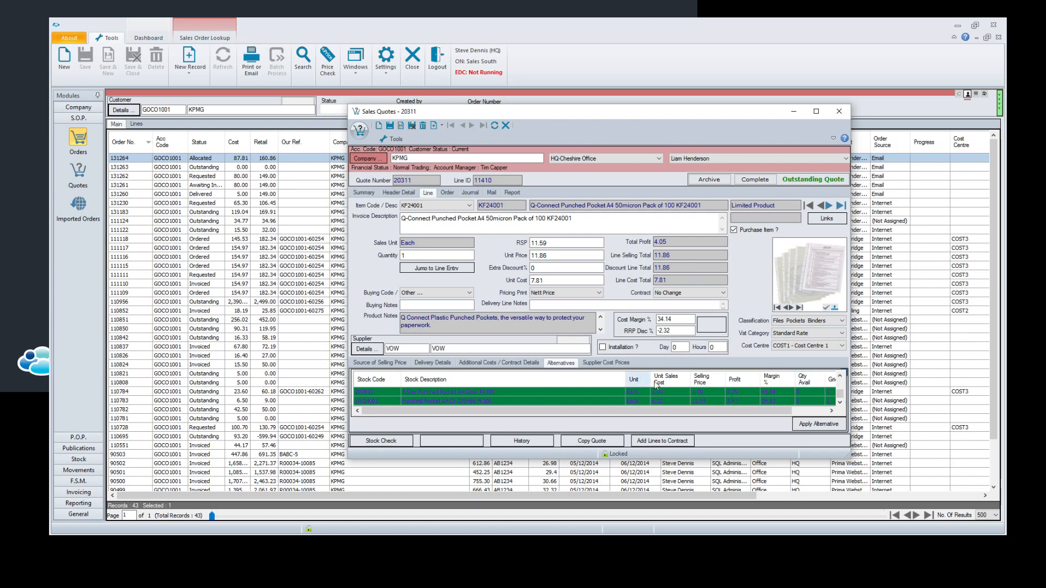
Check the percentage band colours used by the alternatives grid, leaving them as they are
right_click(566, 395)
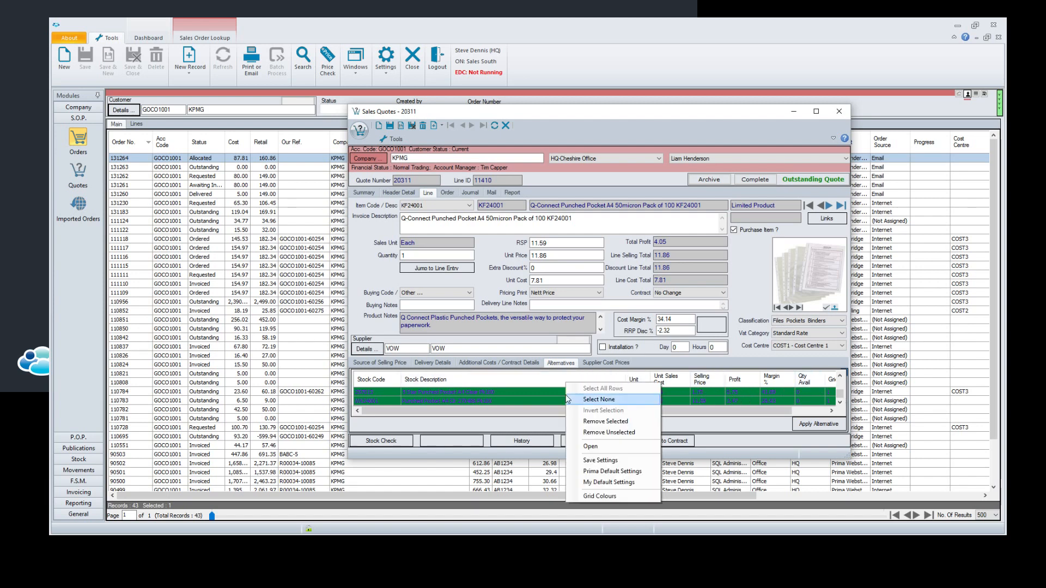
click(586, 496)
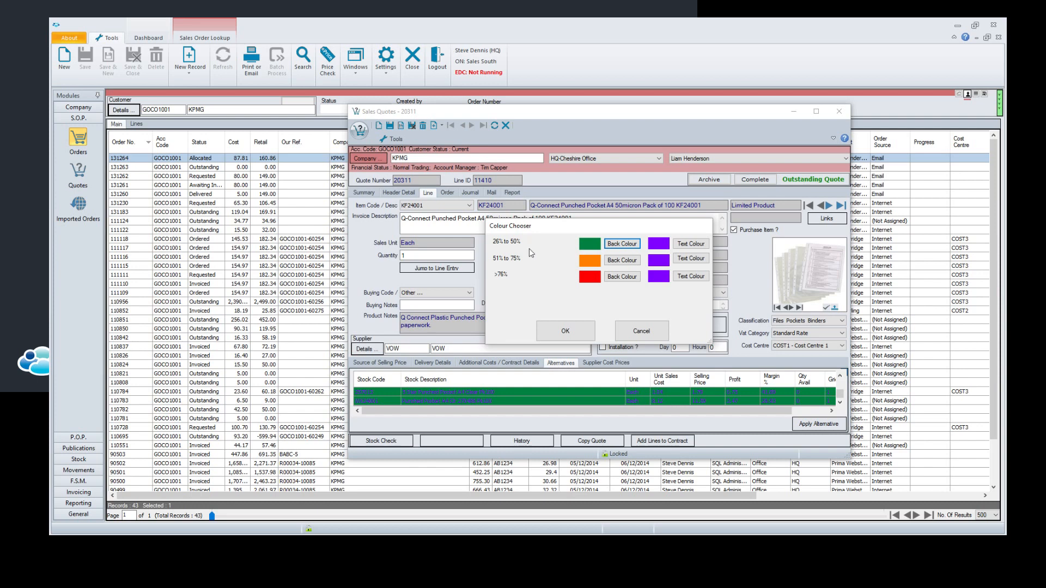
click(625, 334)
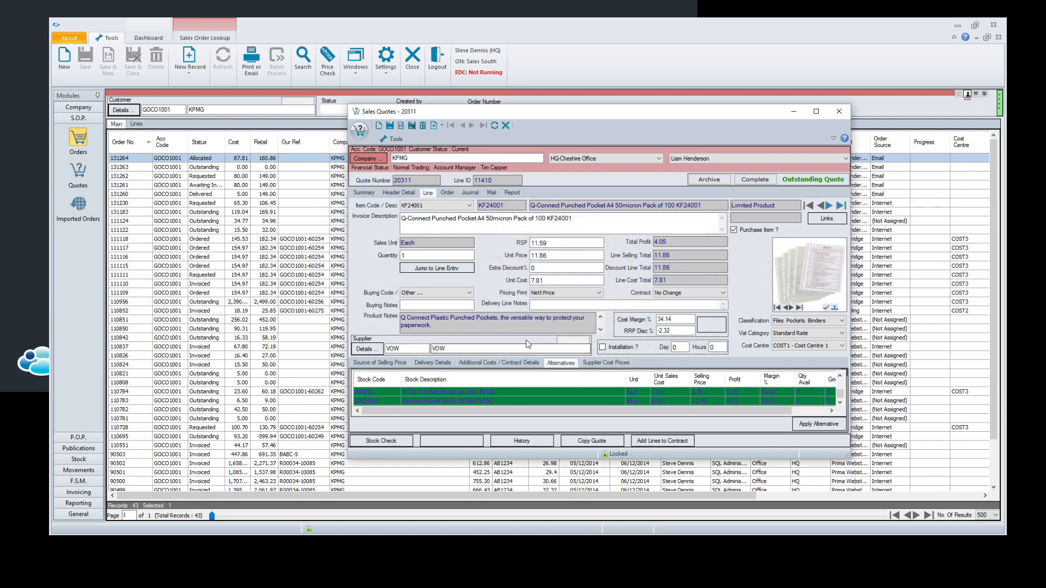
Enter the buying note dgdfgdfgdfgdh on the KF24001 line
click(460, 351)
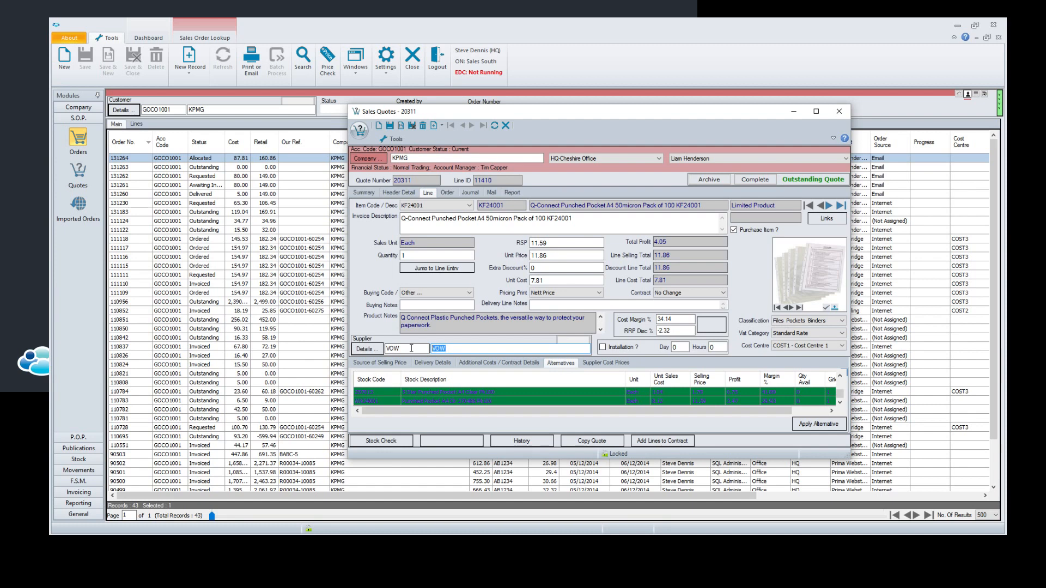
click(427, 306)
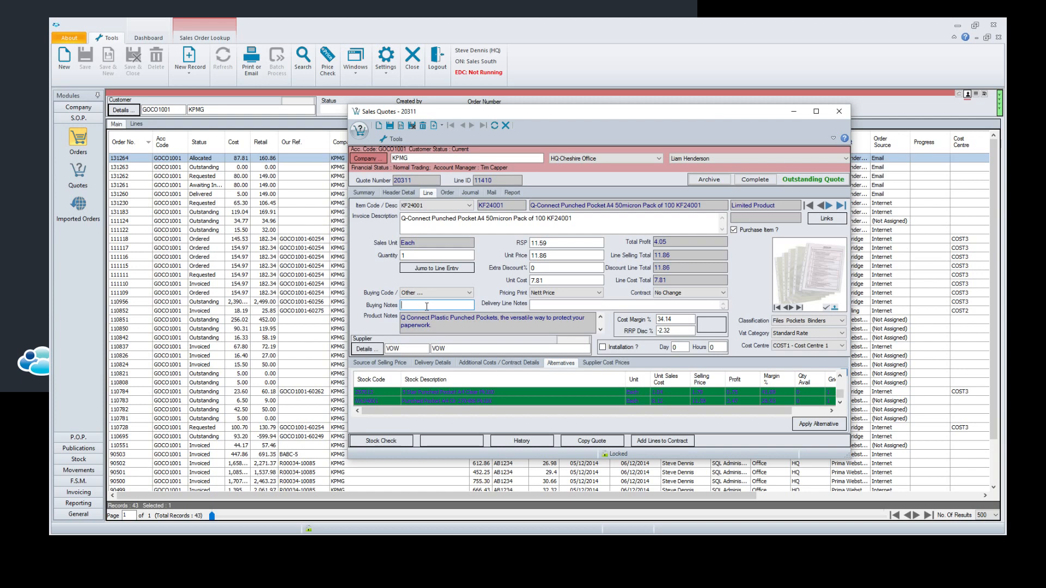
text(dgdfgdfgdfgdh)
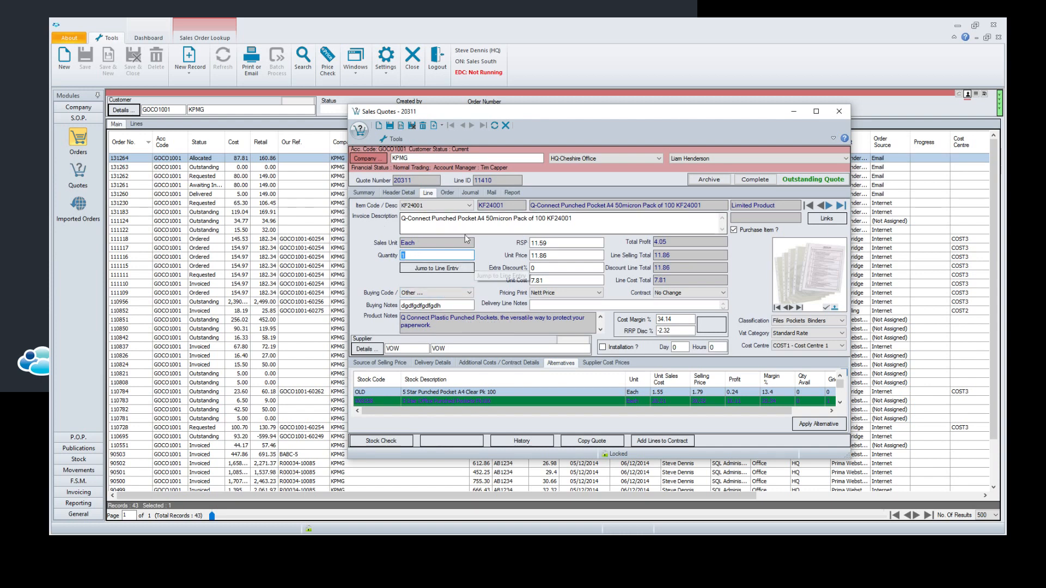
Return to line entry, look up item KF27001 and review its alternative items without substituting any
click(437, 268)
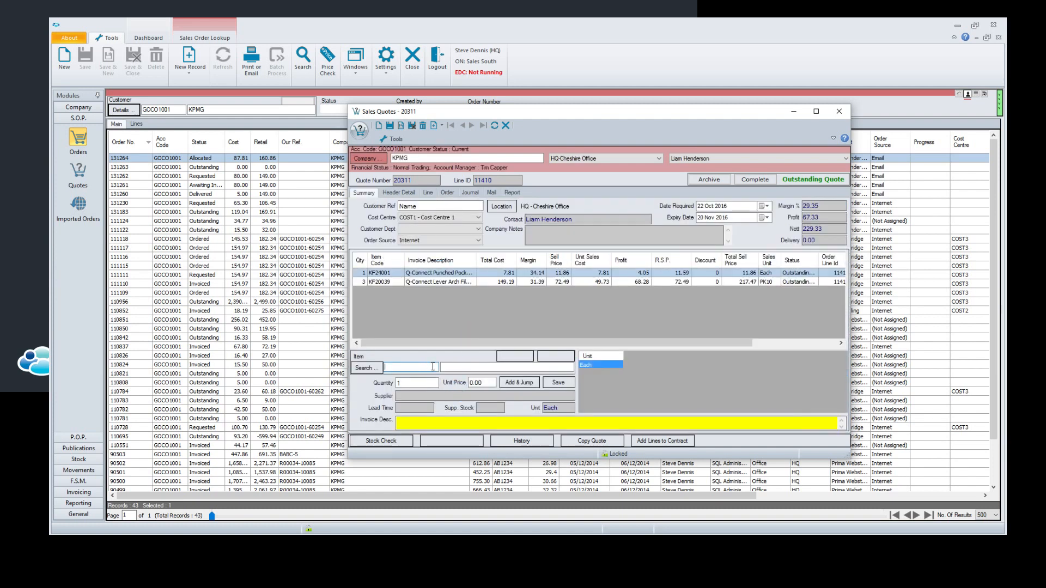
text(kf27001)
key(Return)
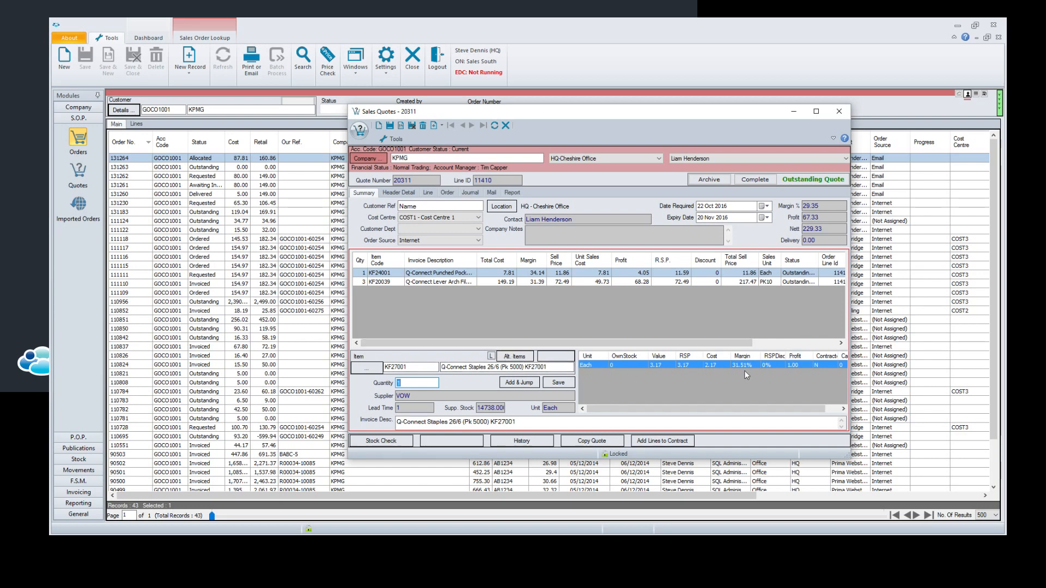
click(513, 359)
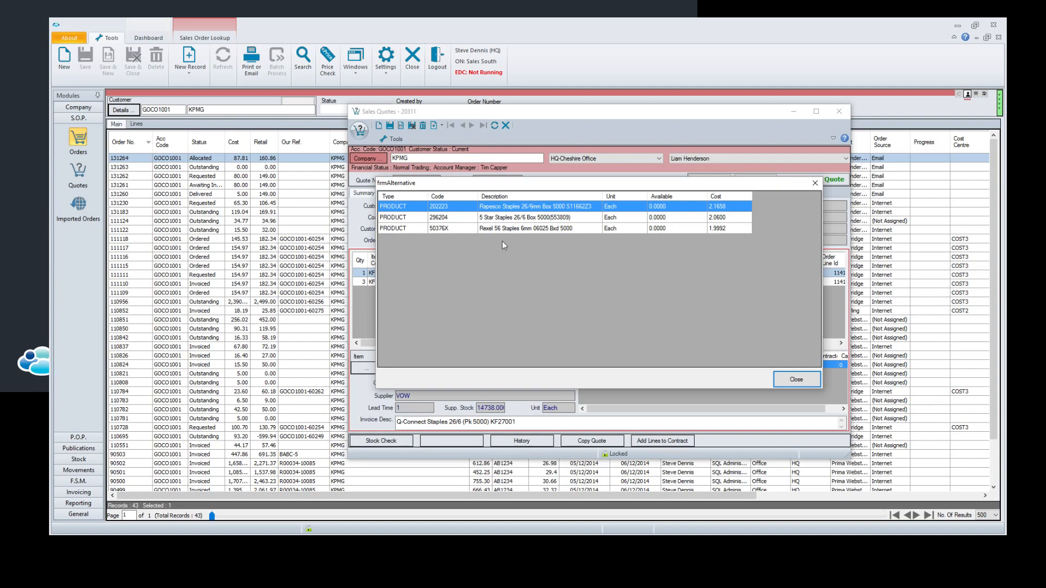
click(484, 218)
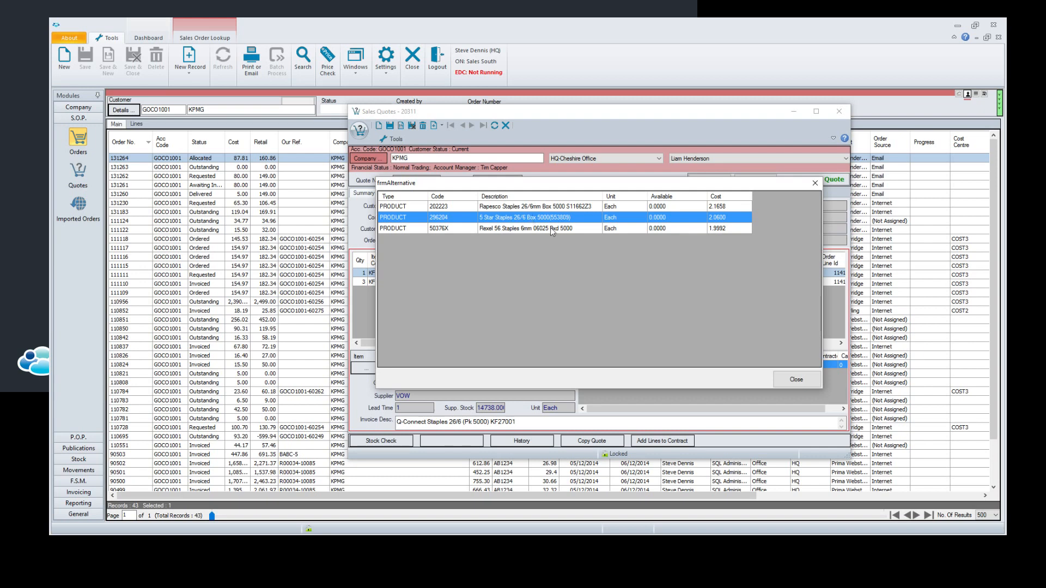
click(796, 379)
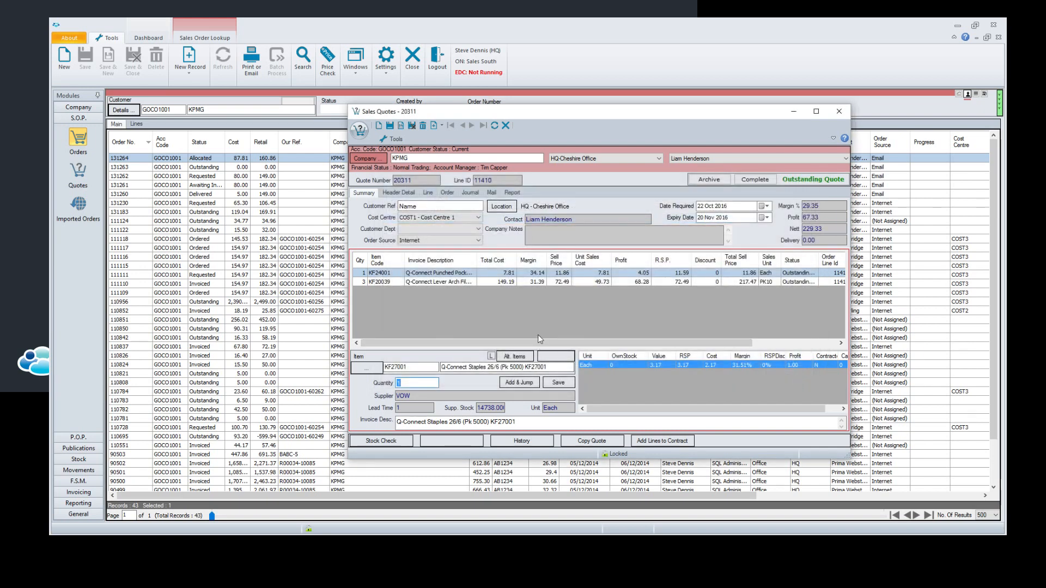
Replace the item being entered on the quote with KF24001
double_click(428, 368)
key(BackSpace)
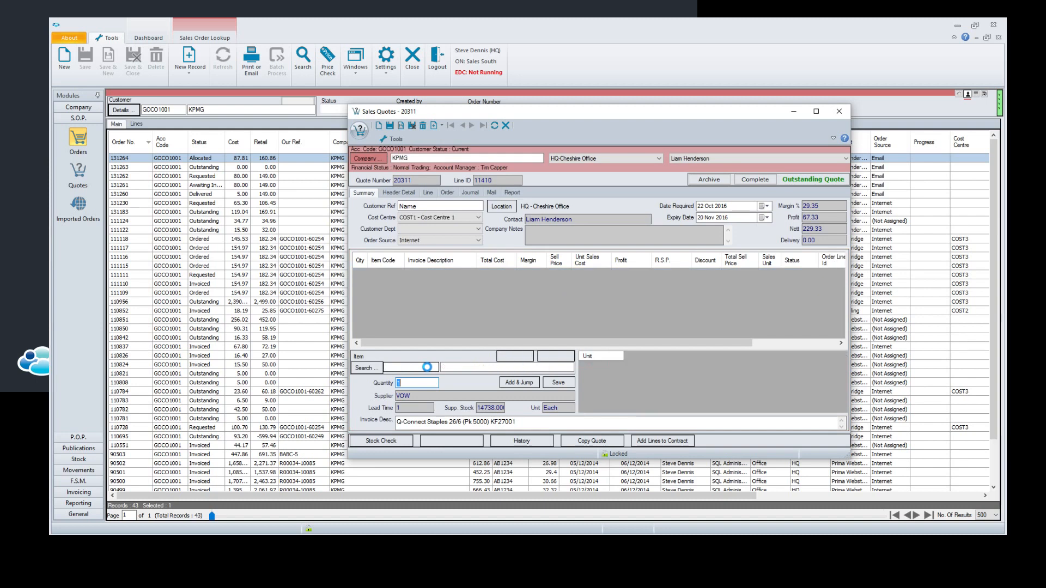
text(k)
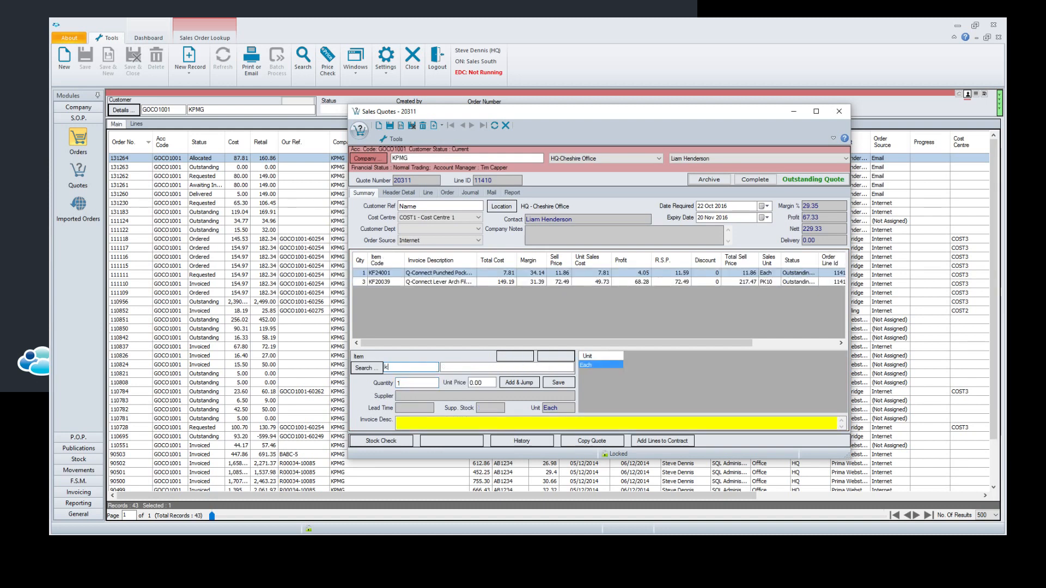
text(f24001)
key(Return)
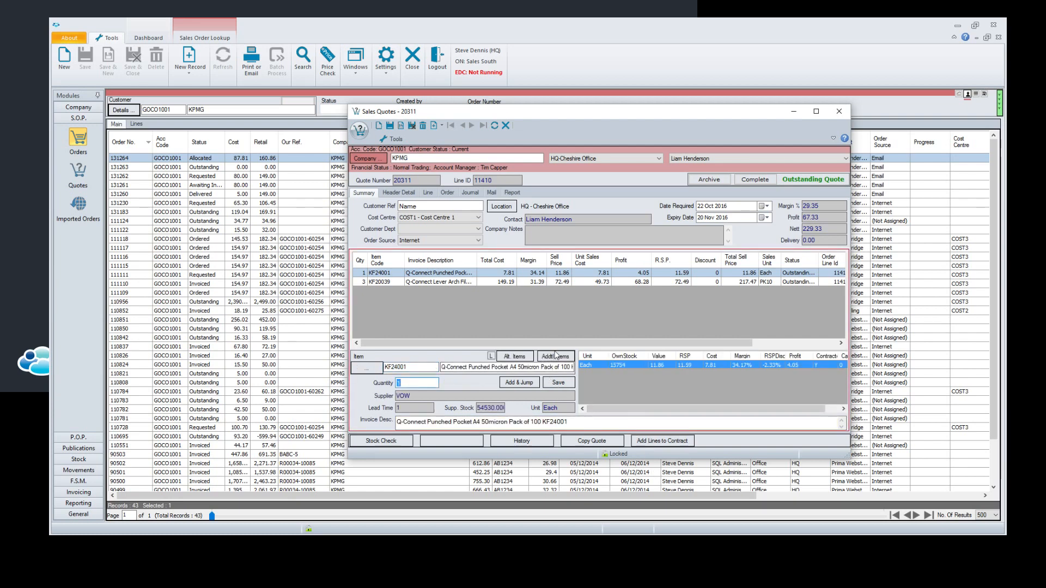
Add KF24001 to the quote together with its additional item KF21001 at a quantity of 2
click(553, 358)
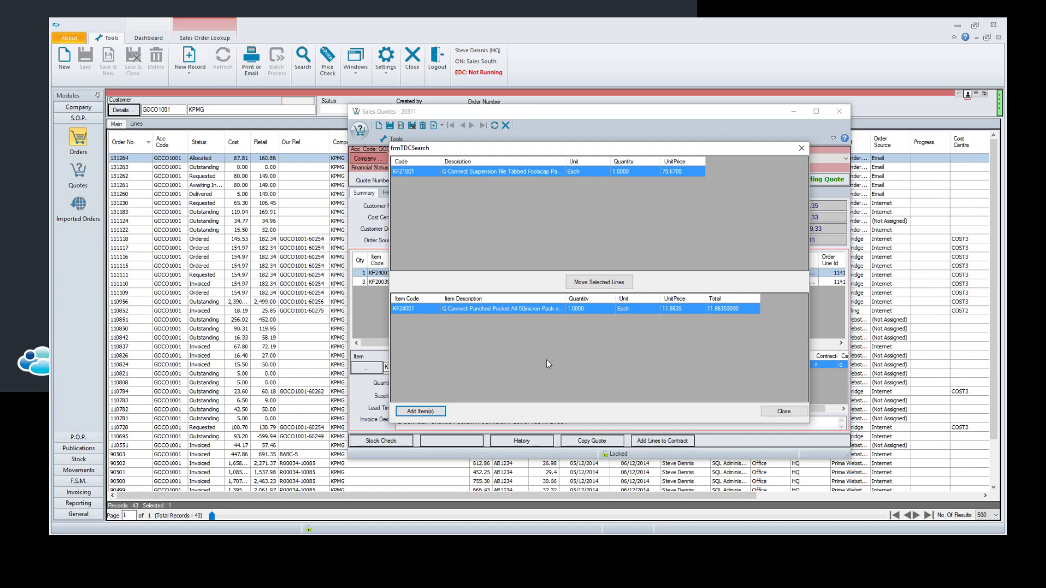
double_click(490, 171)
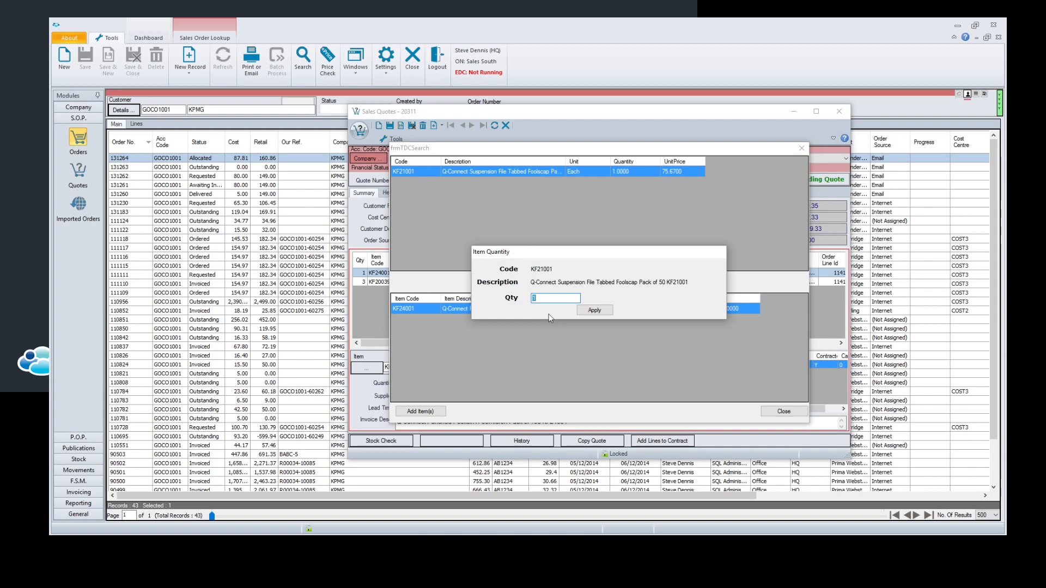
text(2)
click(594, 310)
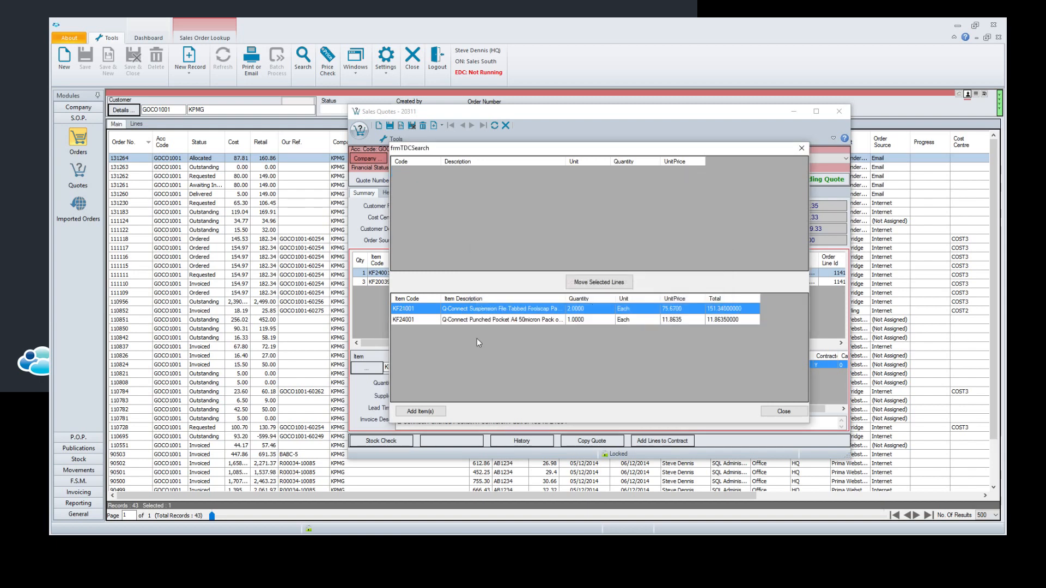
click(421, 411)
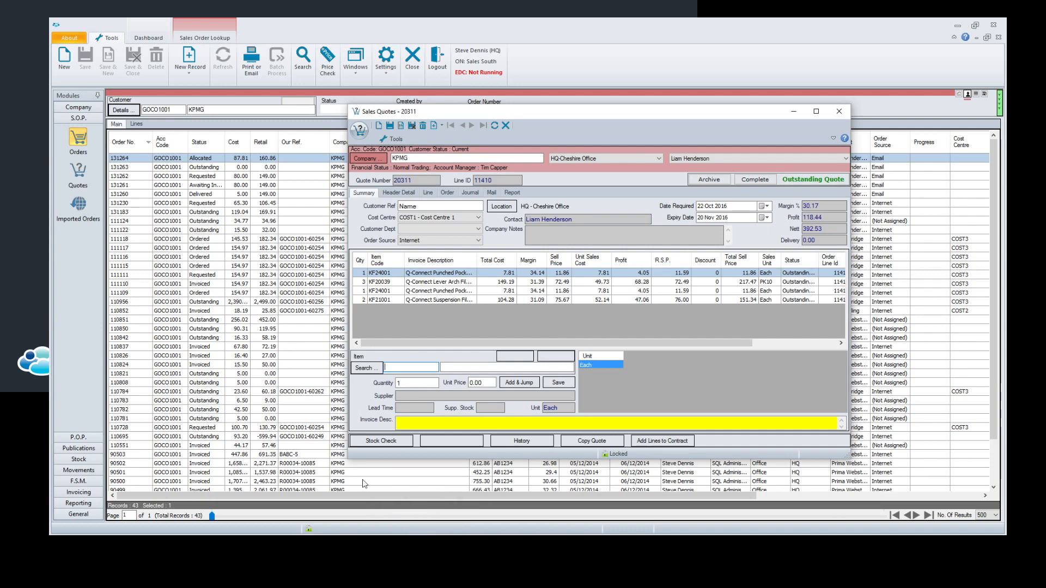
Review the customer's sales history by item for KF24001, select the second to fifth past sales lines, and close the history
mouse_move(306, 567)
click(528, 442)
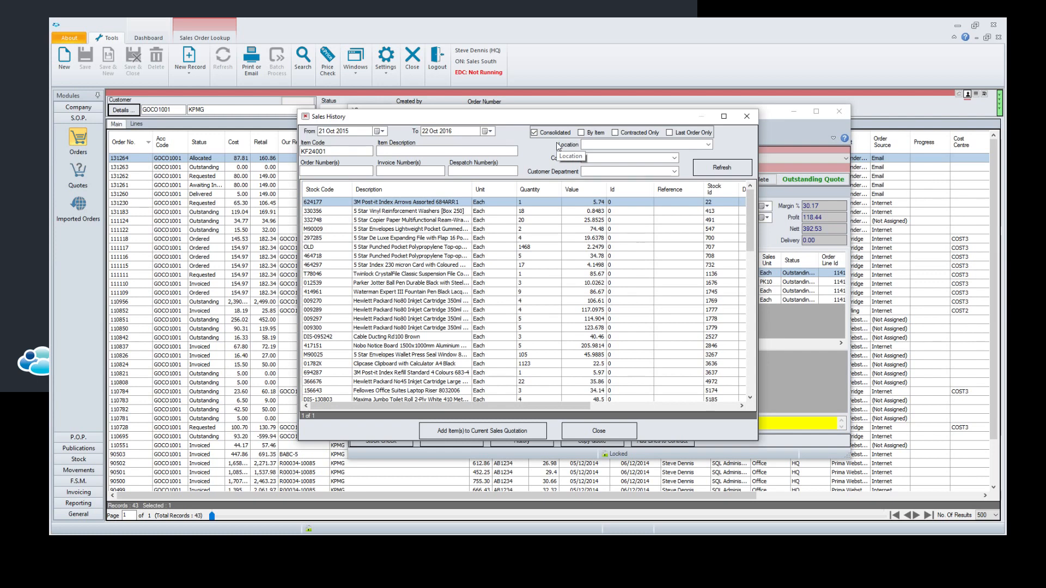
click(583, 132)
click(703, 167)
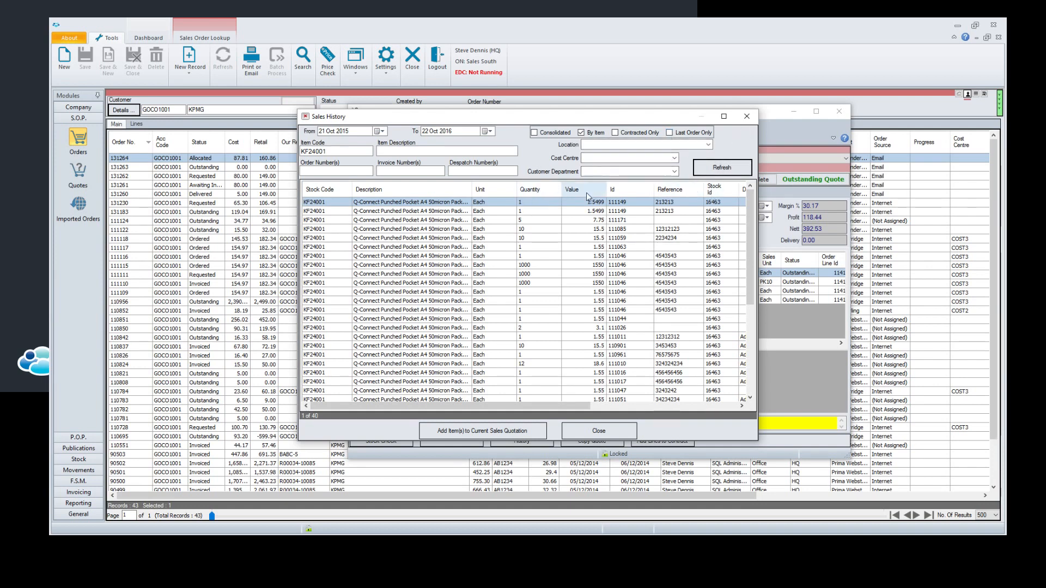
click(471, 212)
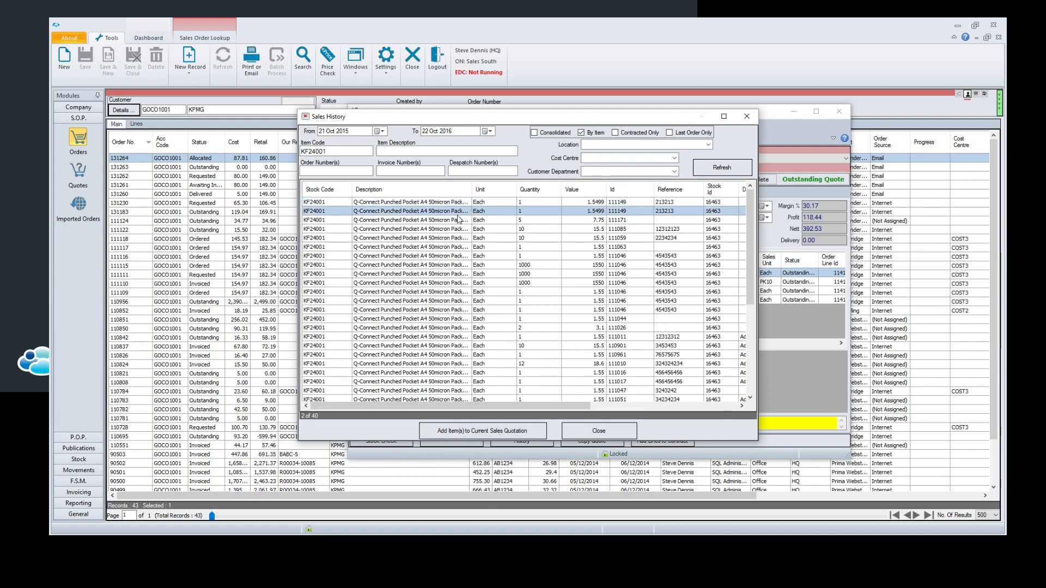
shift+click(465, 238)
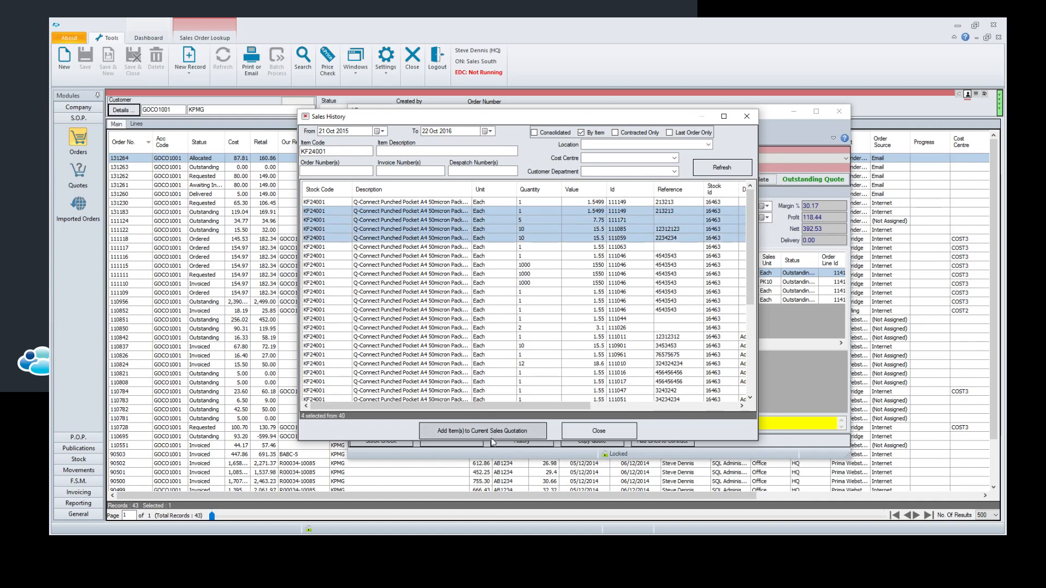
click(585, 431)
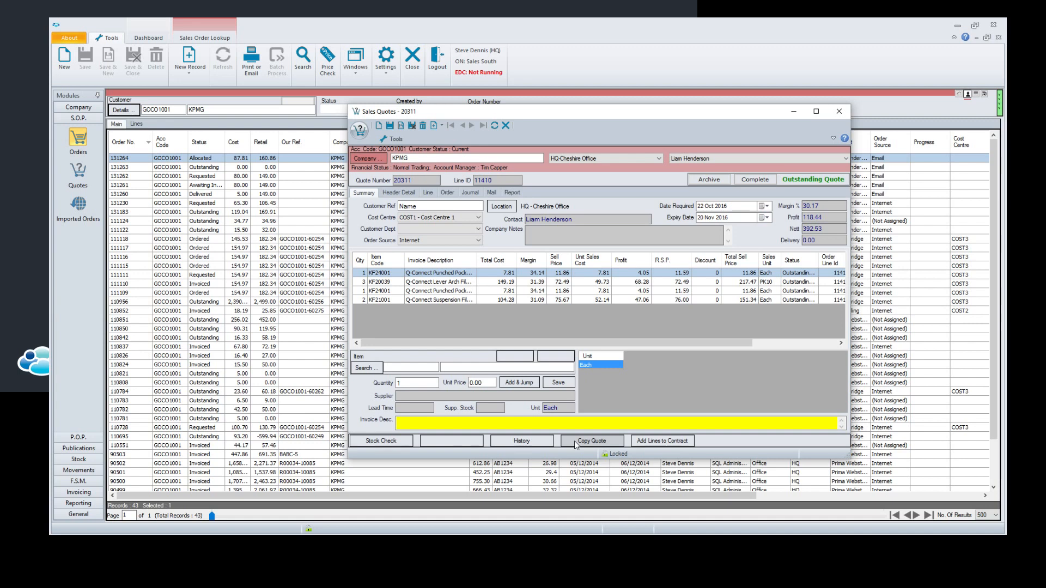
Review which quote lines can be added to the customer's contract by selling price or margin, and close without updating it
click(641, 442)
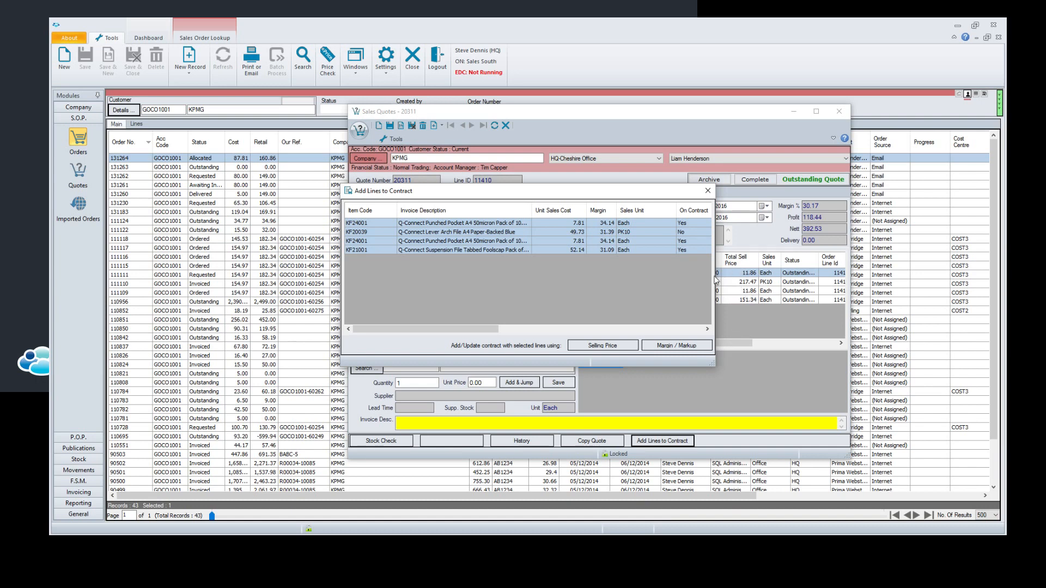
drag(653, 195, 609, 193)
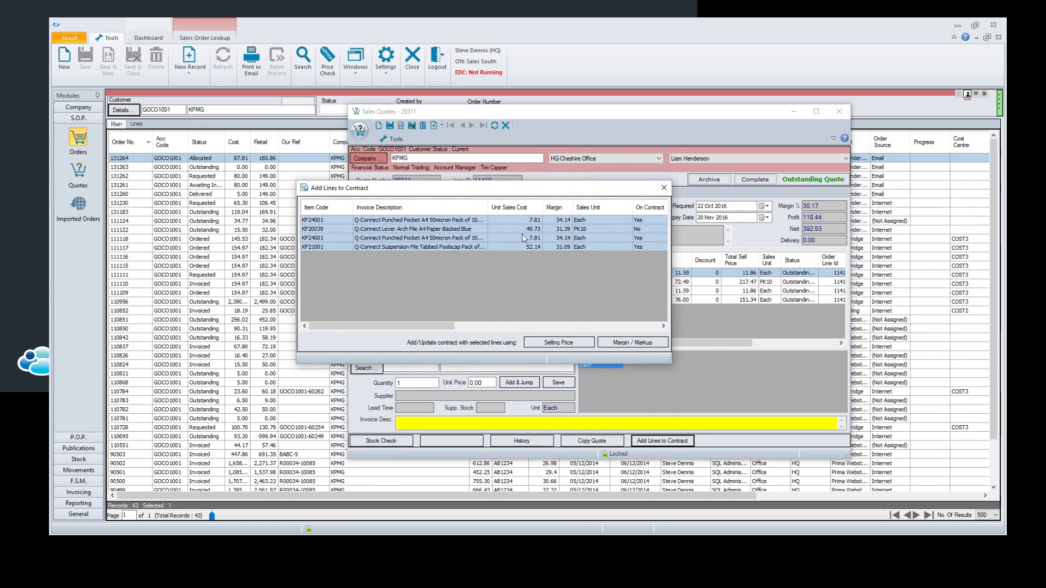
drag(523, 220, 524, 238)
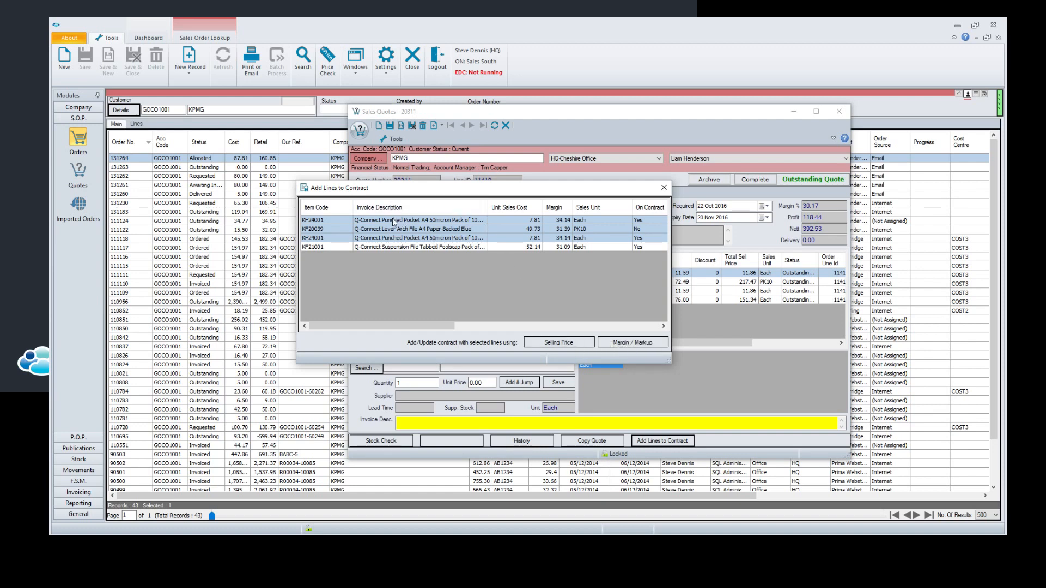
drag(400, 220, 399, 254)
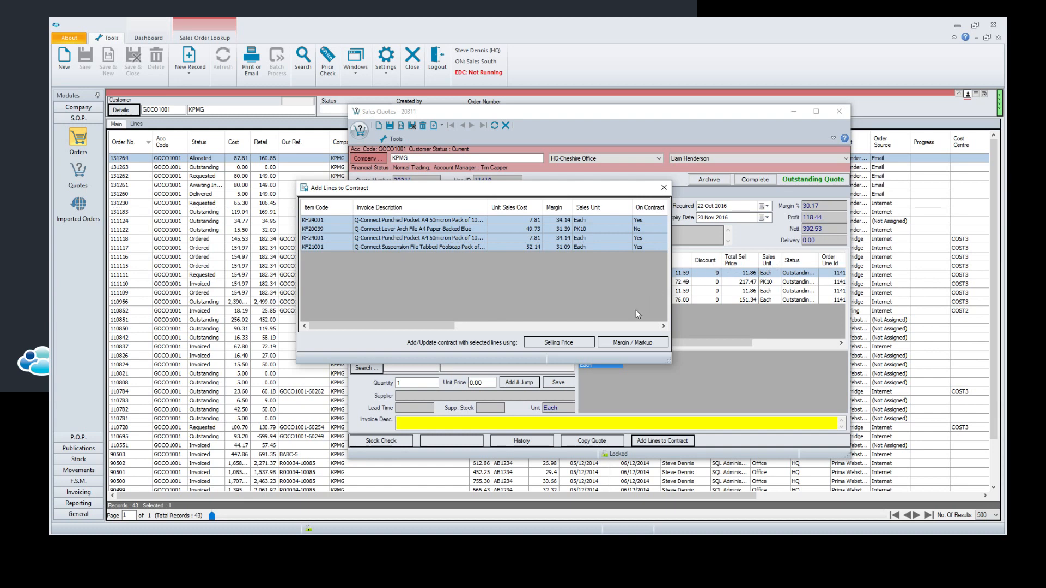
mouse_move(447, 326)
mouse_down()
mouse_move(659, 327)
mouse_move(442, 334)
mouse_up()
click(664, 187)
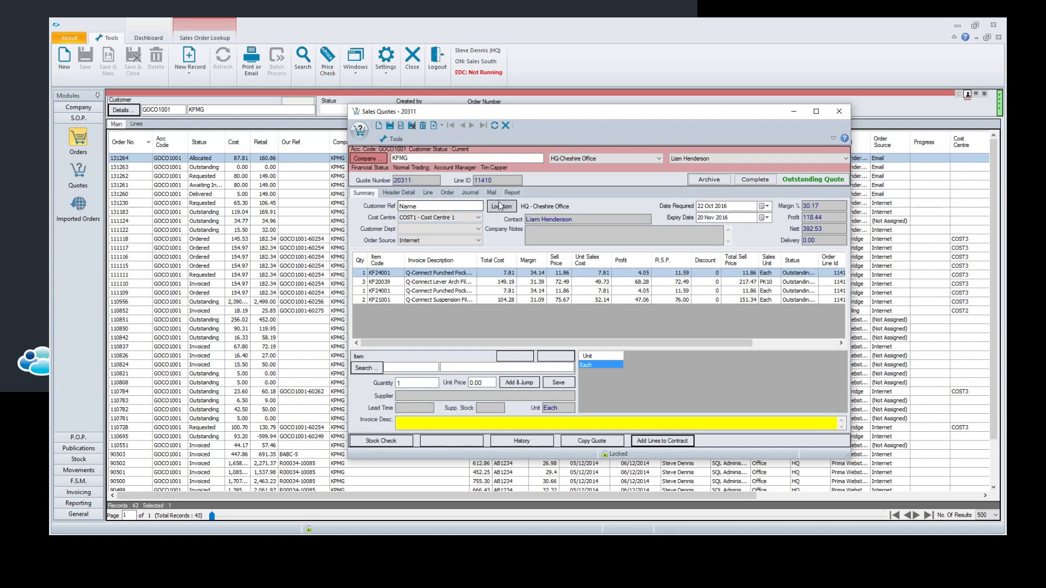
Choose Sales Quote (STD) as the report for the quote
click(511, 193)
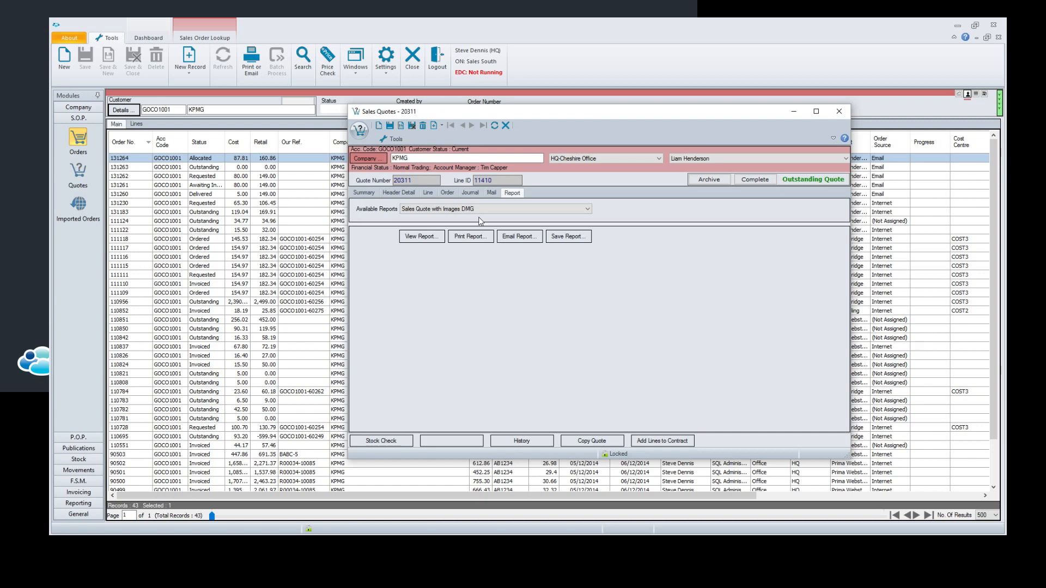
click(498, 210)
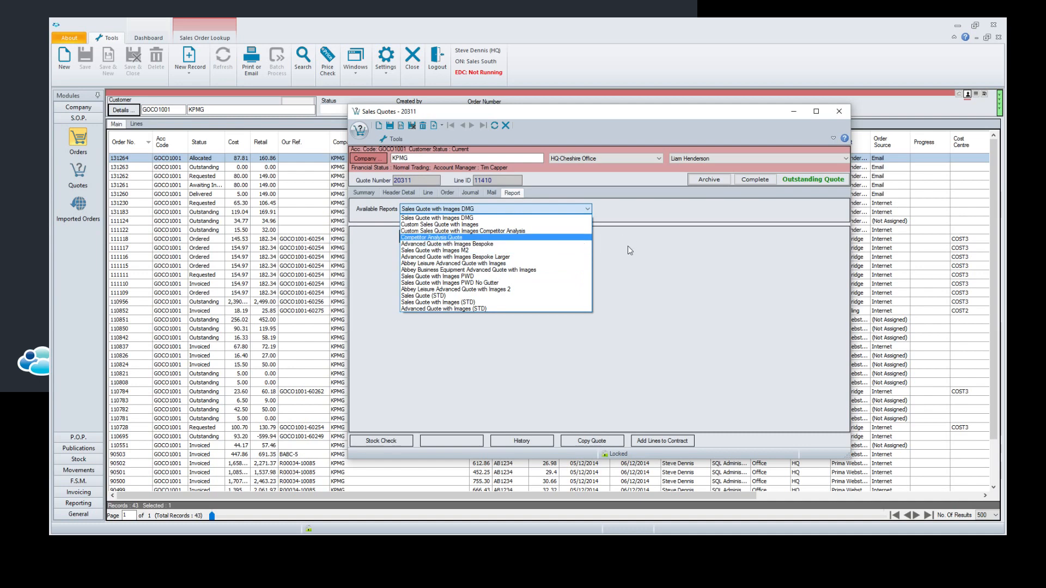
click(434, 297)
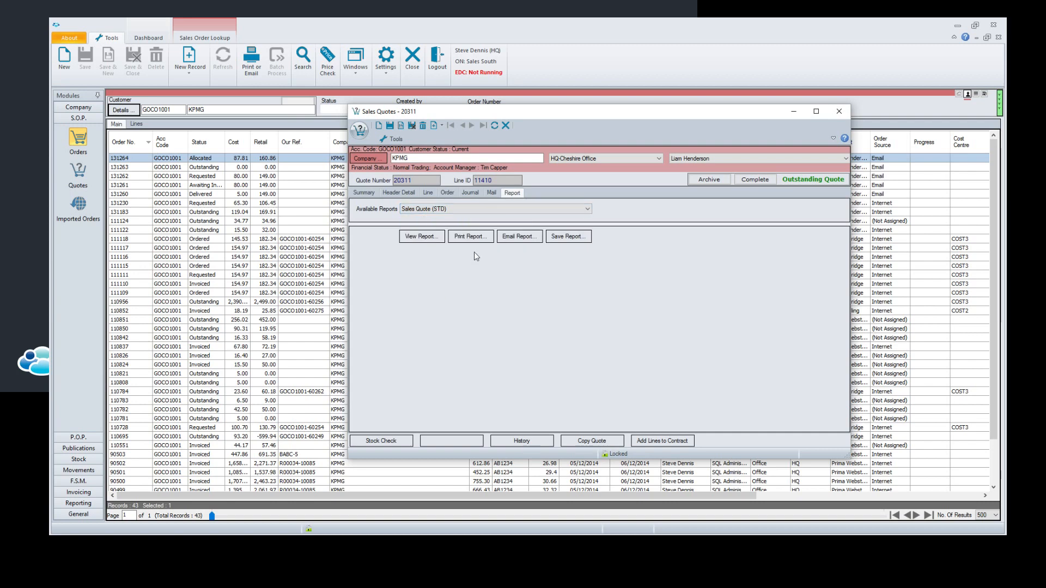
Prepare an email with the quote report attached, check the reply-to choices, and discard the message
click(512, 237)
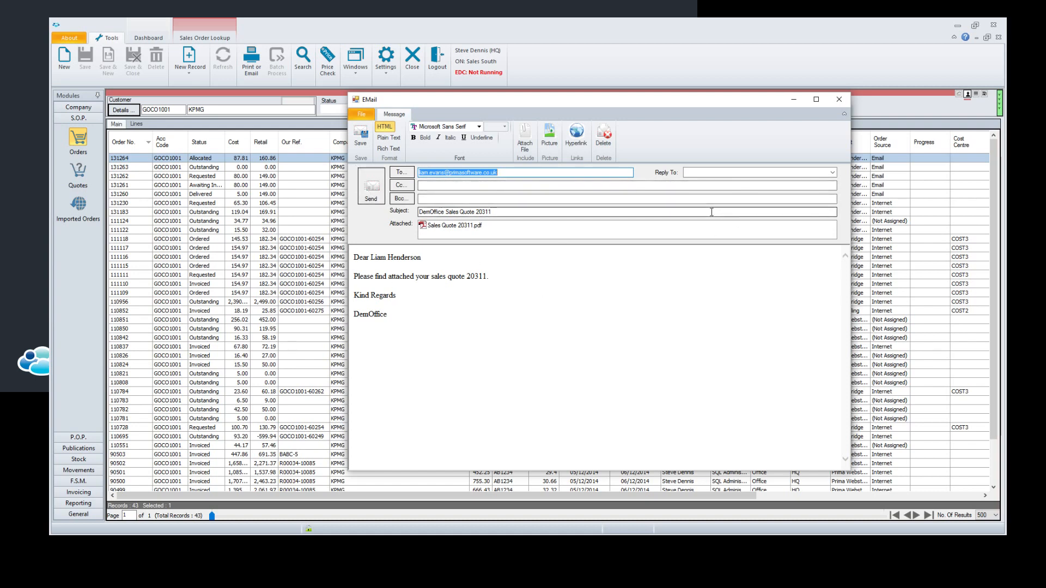
click(833, 174)
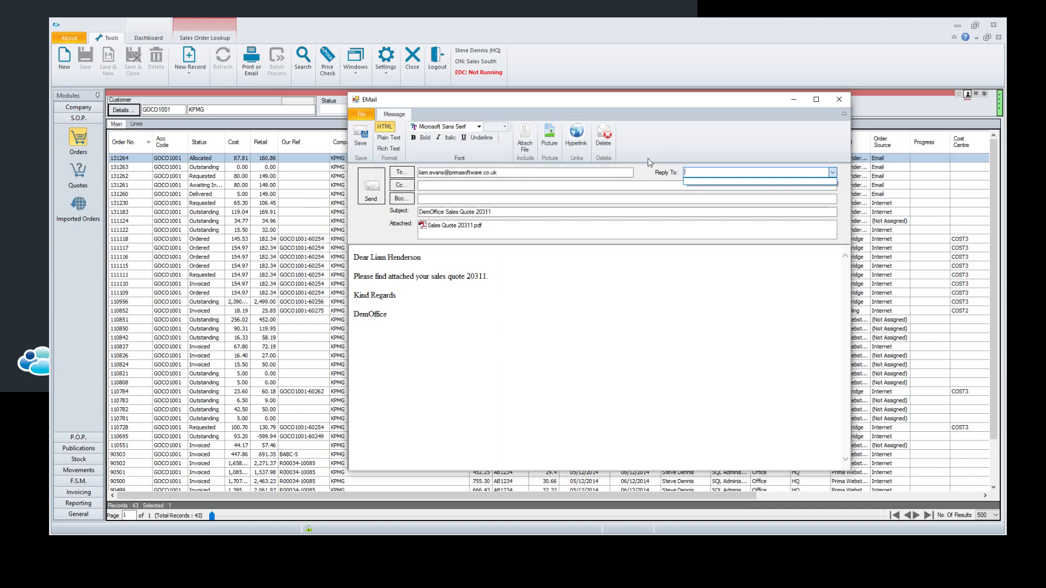
click(604, 136)
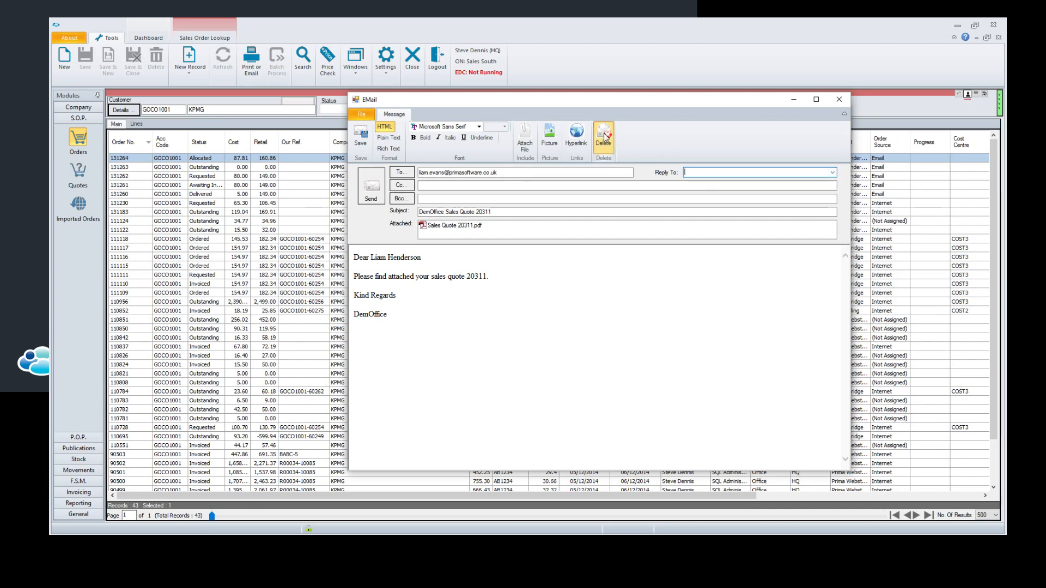
click(603, 136)
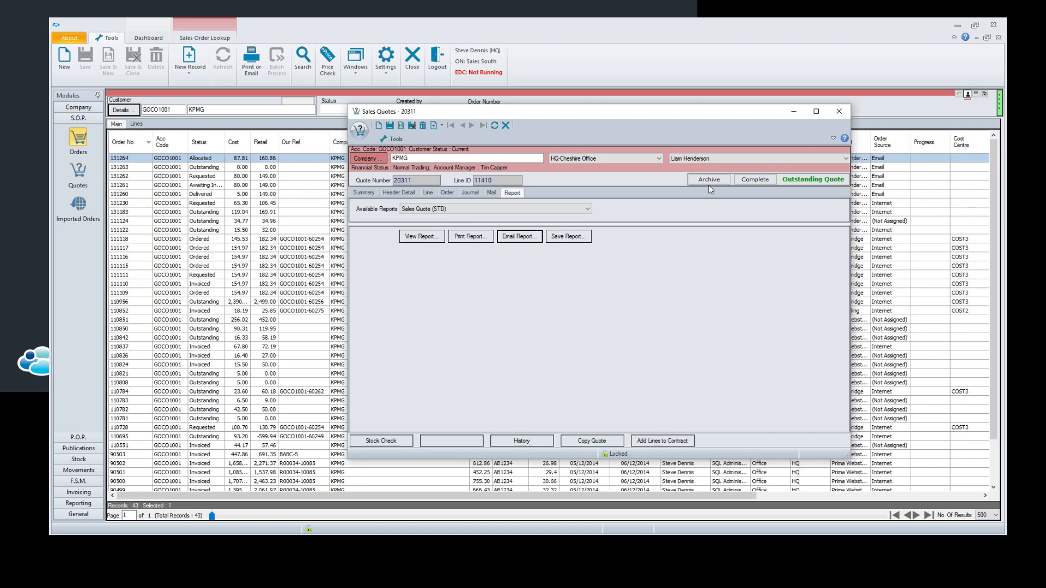
Complete the quote and open the sales order created from it
click(750, 180)
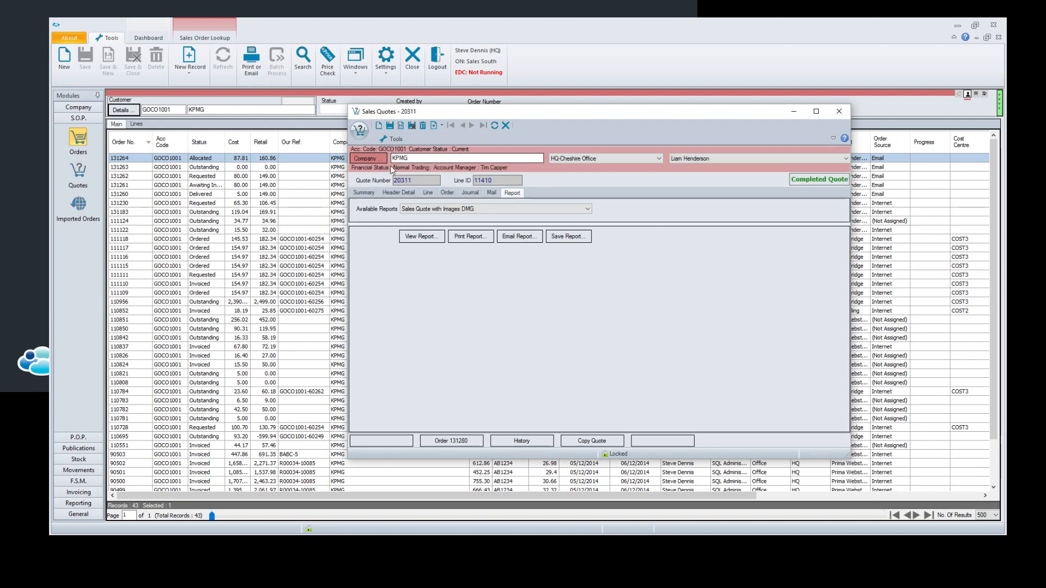
click(451, 441)
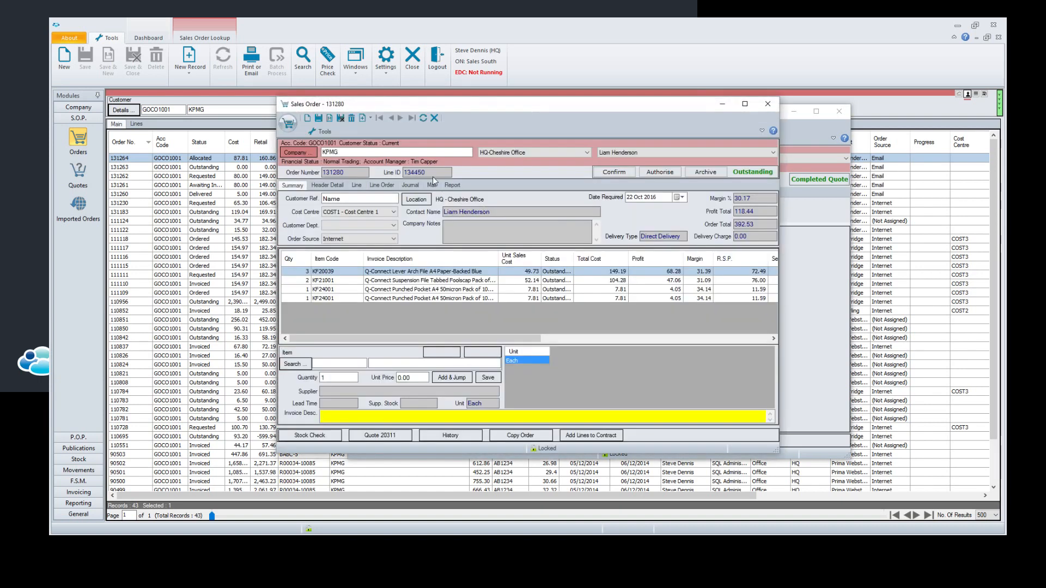
Place the sales order and the quote summary side by side to compare their lines, and minimise the quote
click(807, 129)
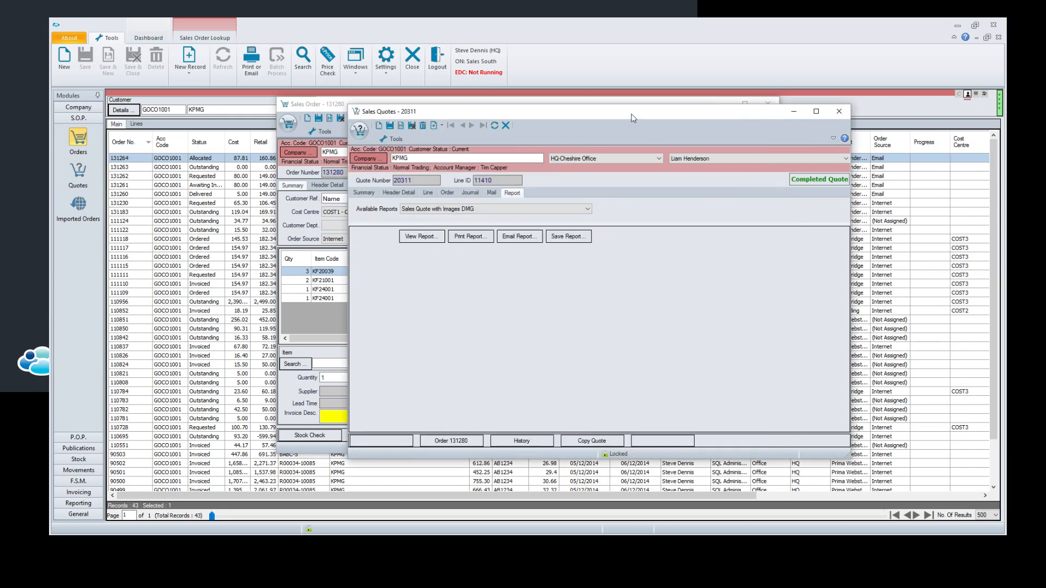
drag(635, 113, 786, 106)
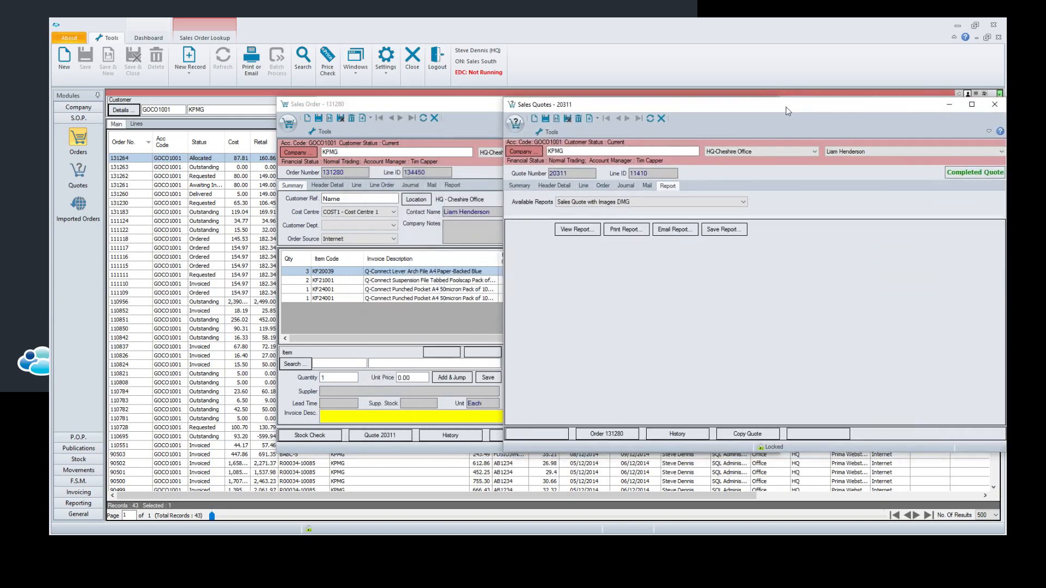
click(521, 186)
click(411, 116)
drag(415, 104, 245, 106)
click(681, 109)
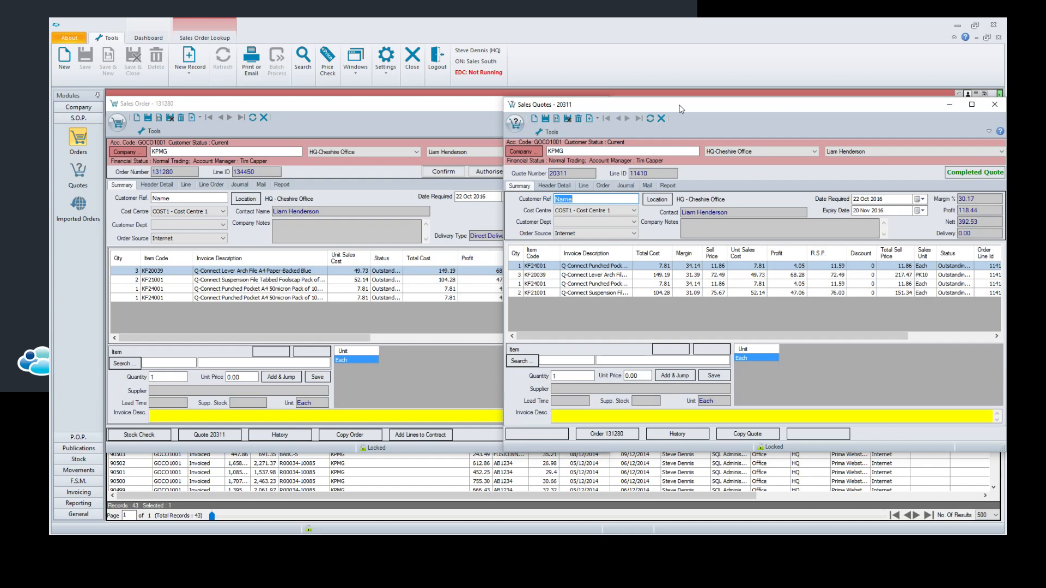
click(456, 110)
click(947, 104)
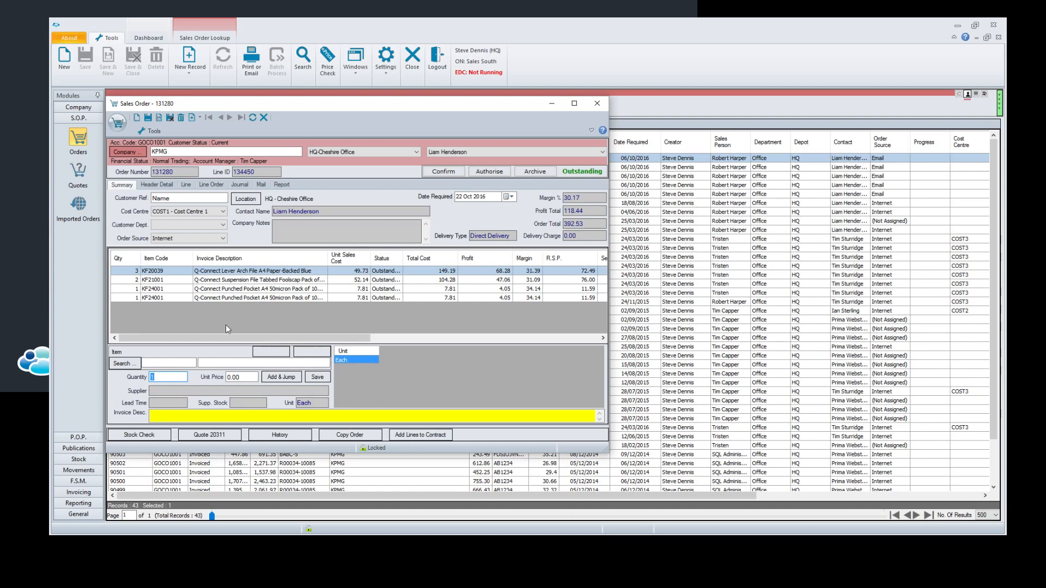
Review the sales order's header details, including the delivery type and delivery code options, delivery cost, and notes
click(158, 185)
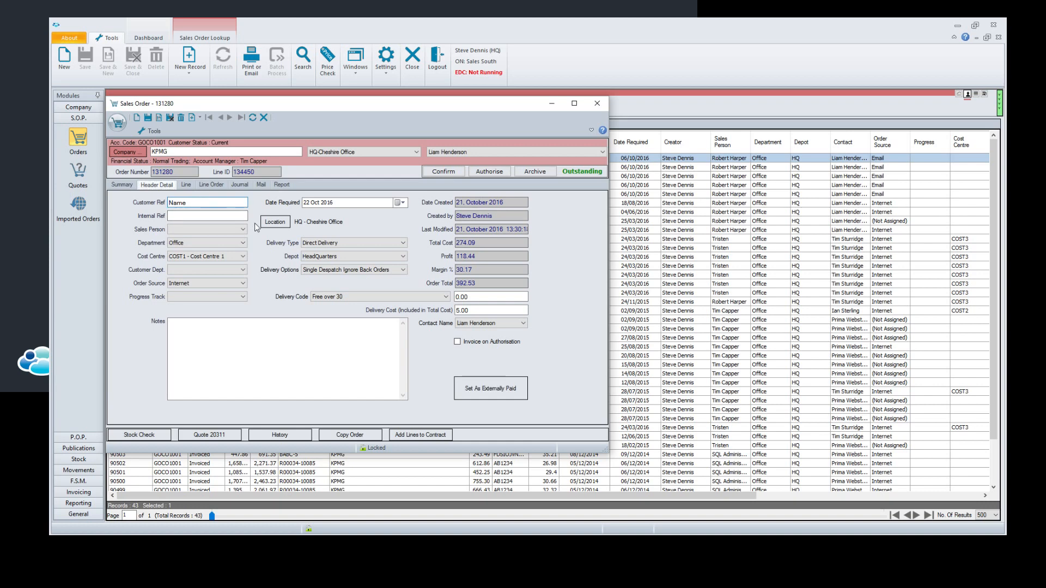
click(344, 247)
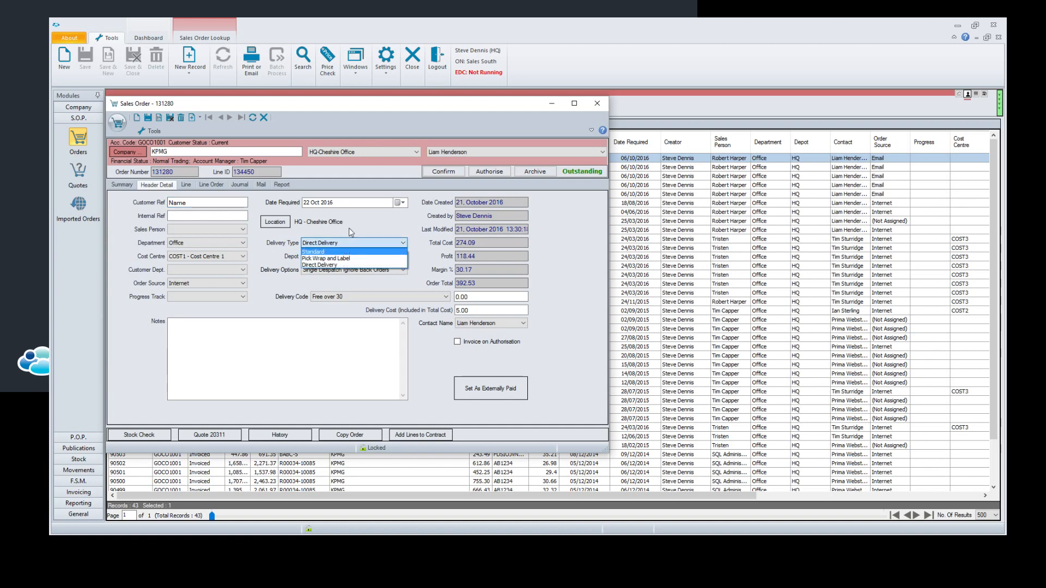
click(348, 228)
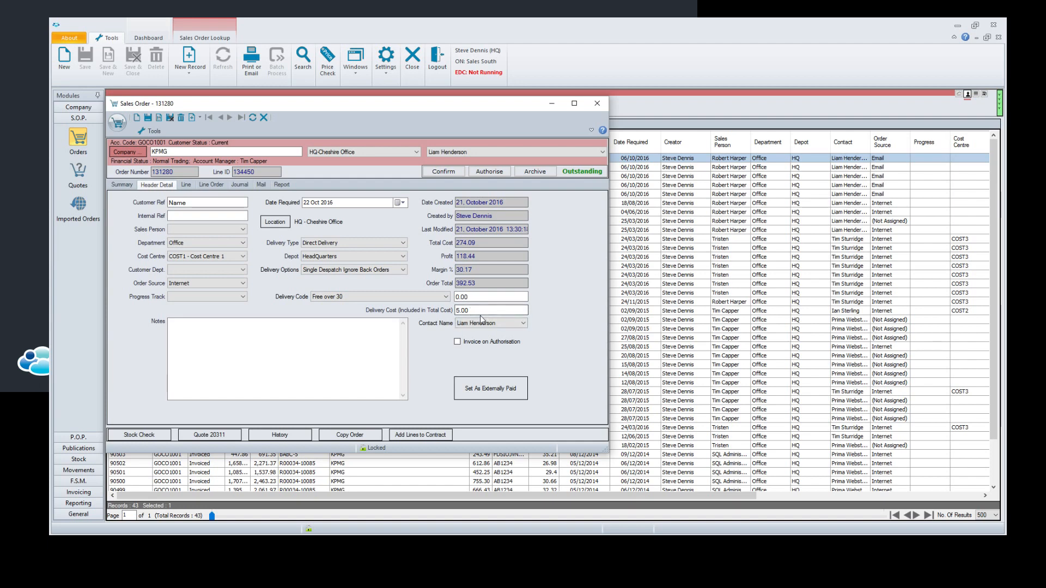
drag(472, 312, 457, 312)
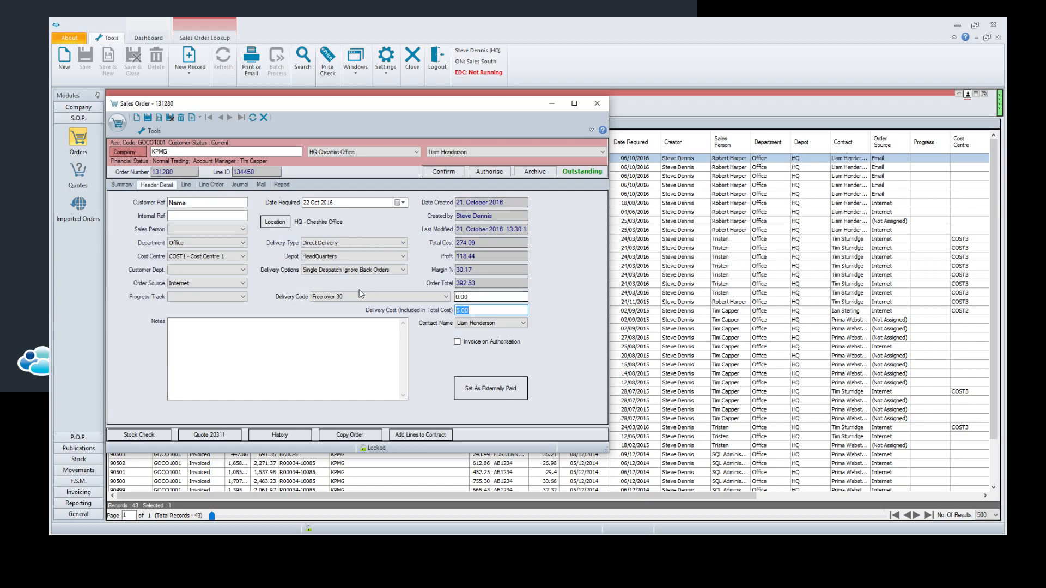
click(424, 300)
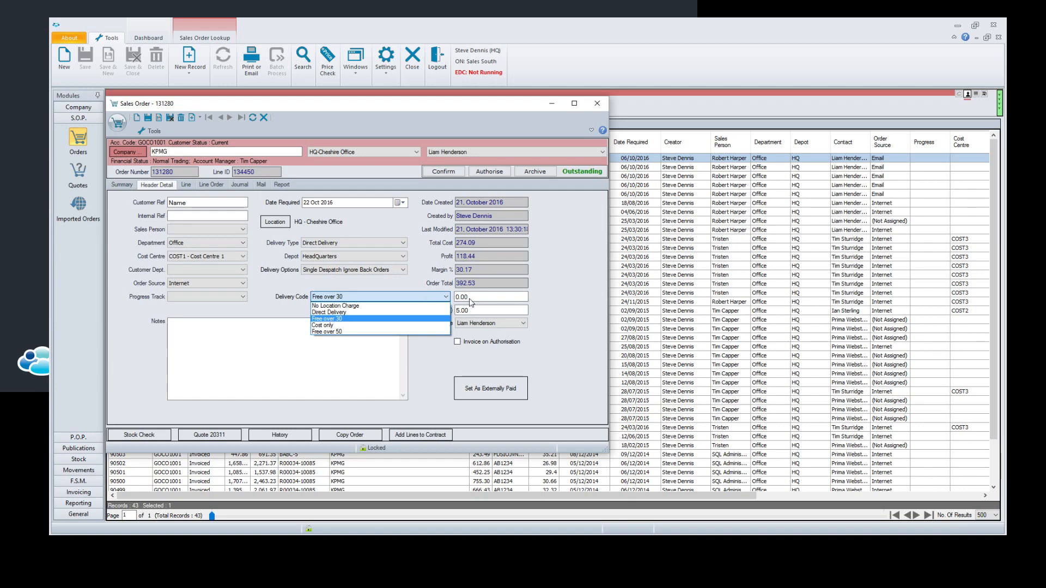
click(579, 345)
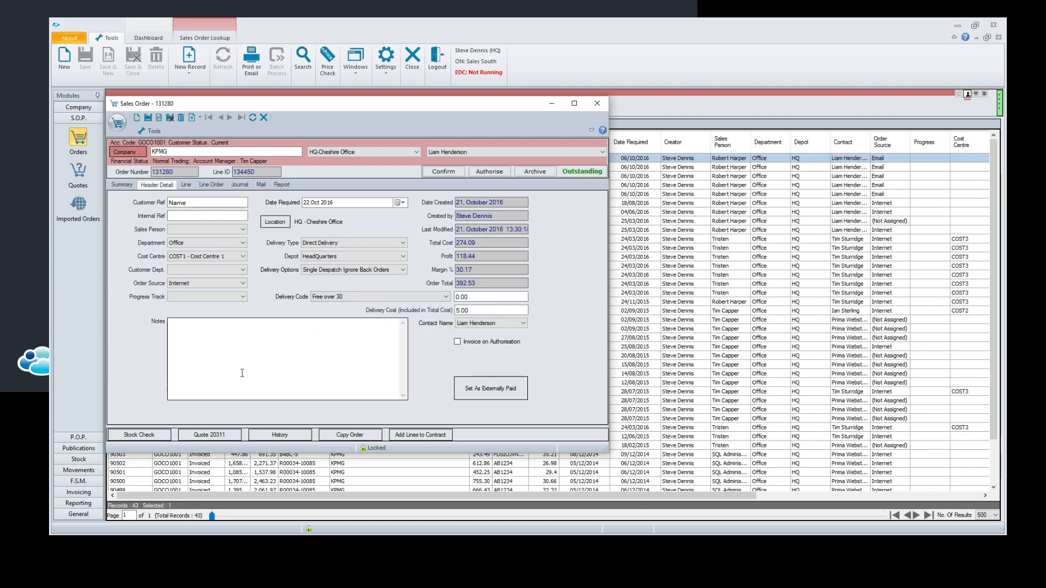
click(234, 353)
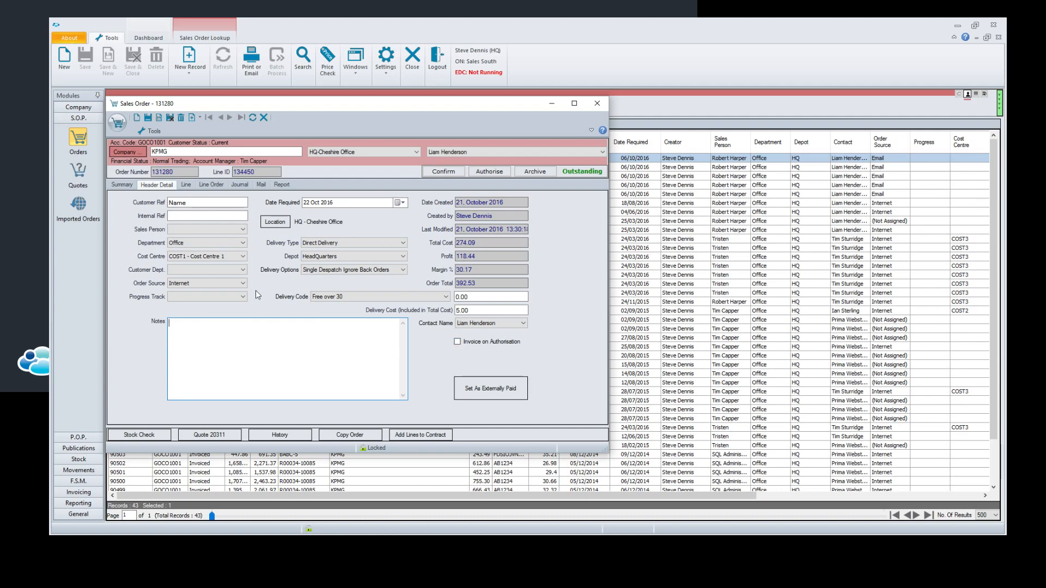
click(240, 298)
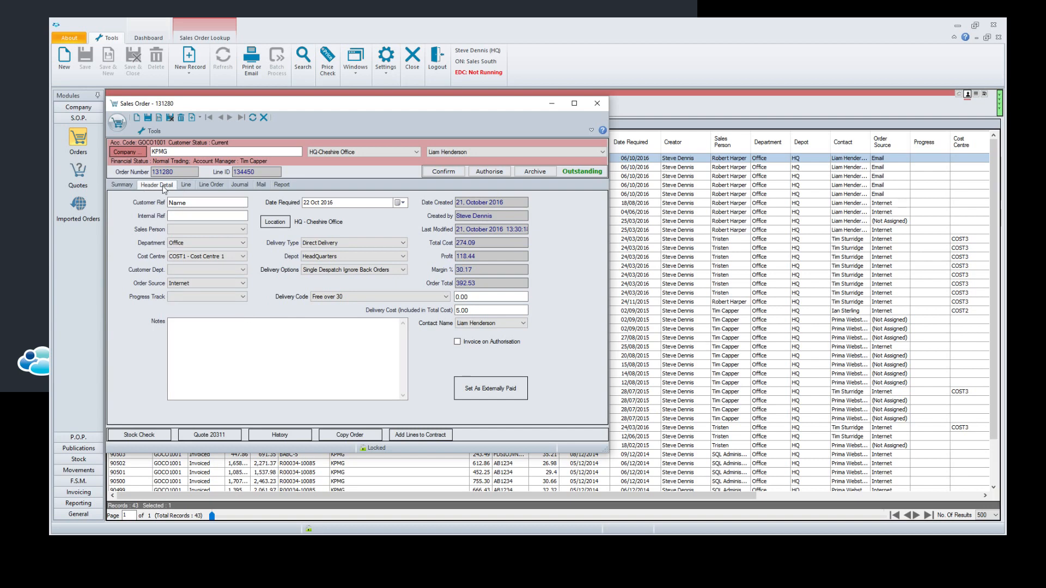
On the order's Q-Connect Lever Arch File line, set the quantity to 2 and the unit selling price to 70, and check the header totals
click(124, 185)
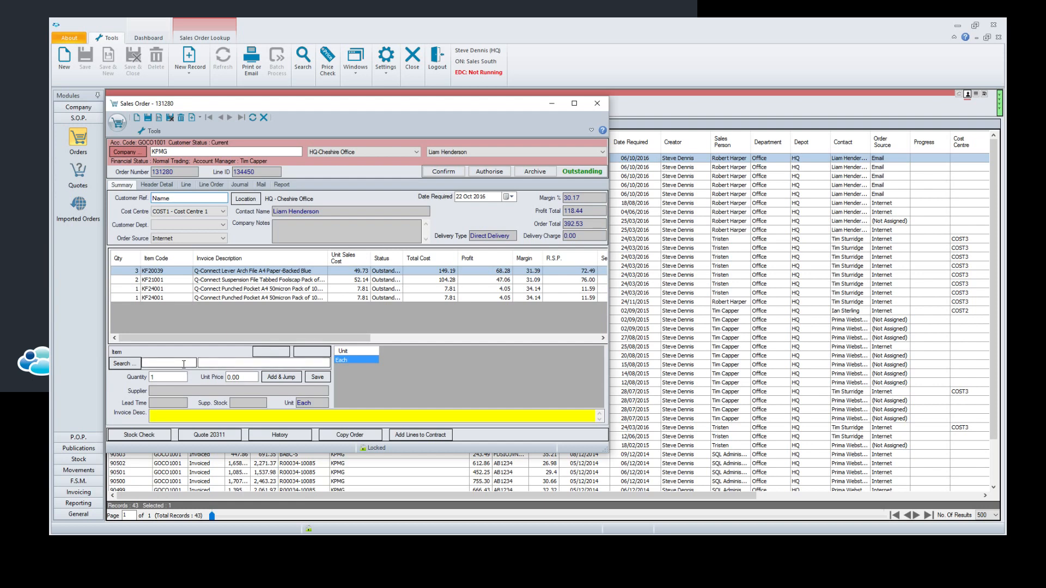
double_click(236, 280)
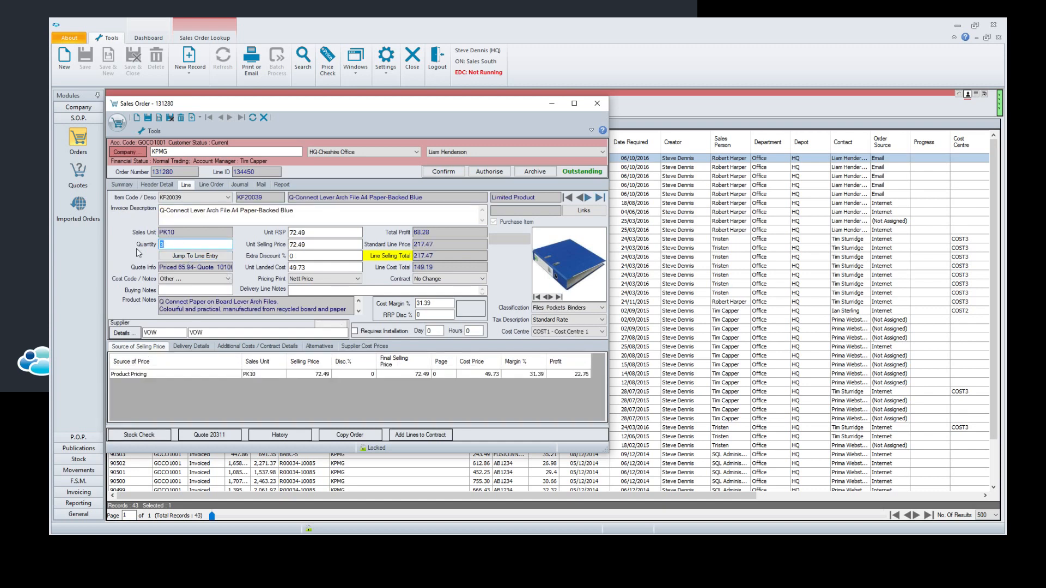
text(2)
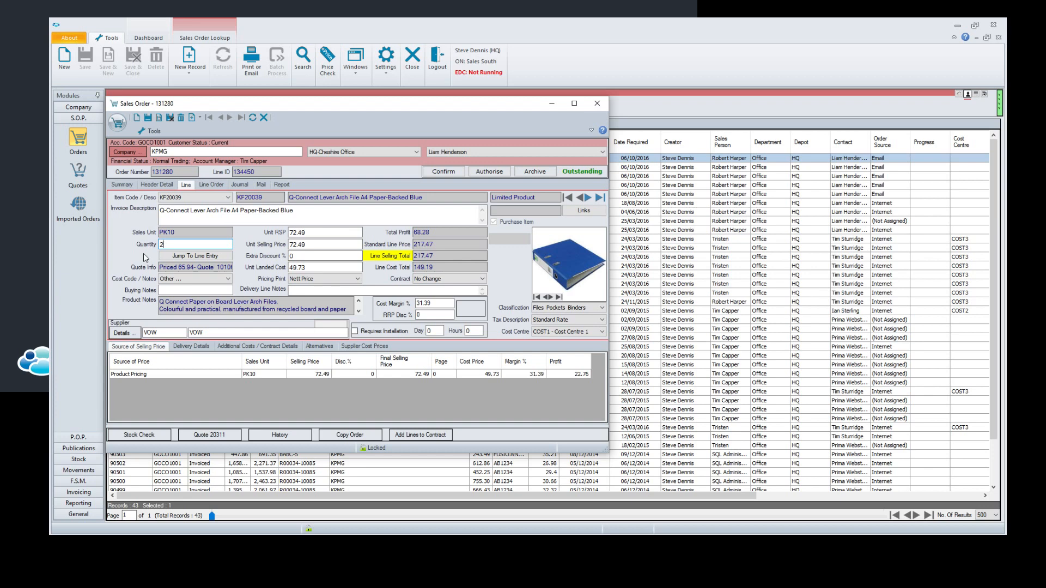
click(291, 246)
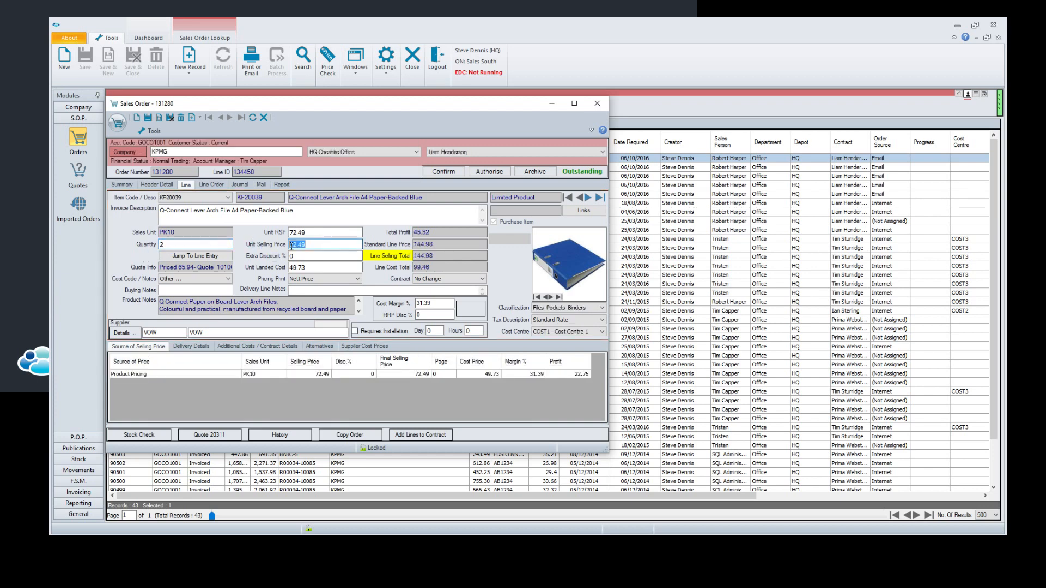
text(70)
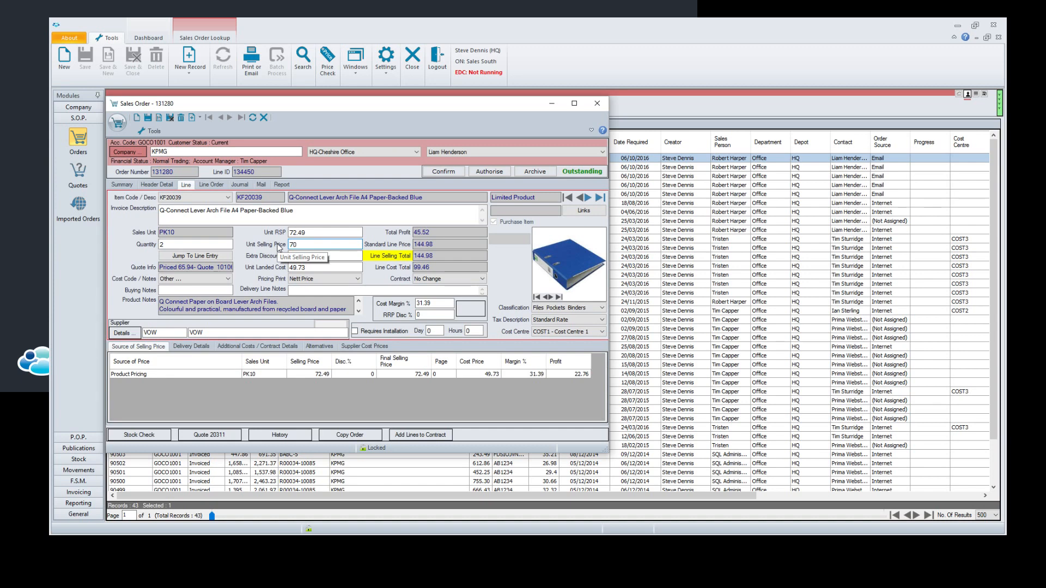
key(Return)
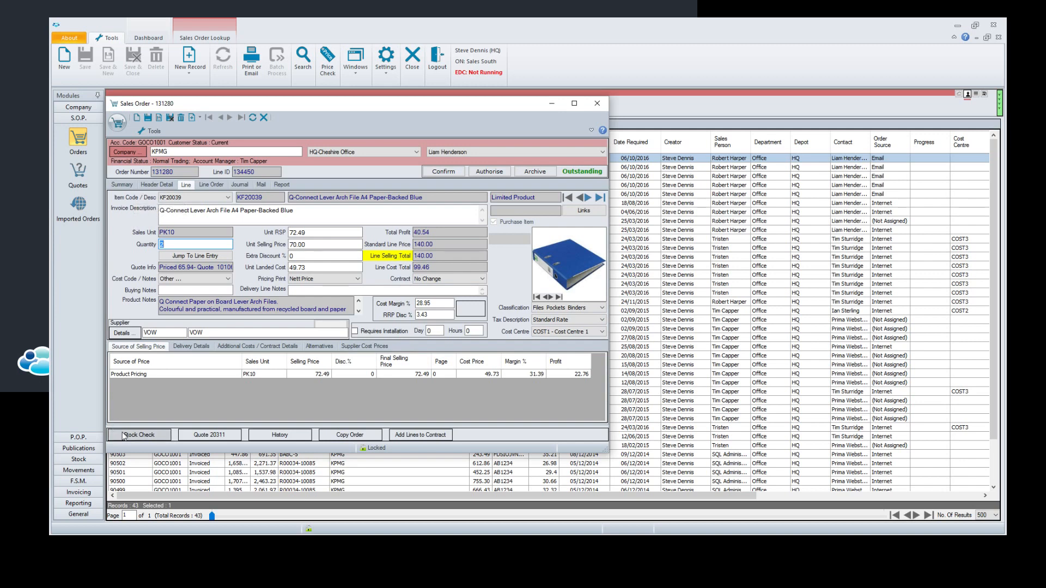
click(156, 185)
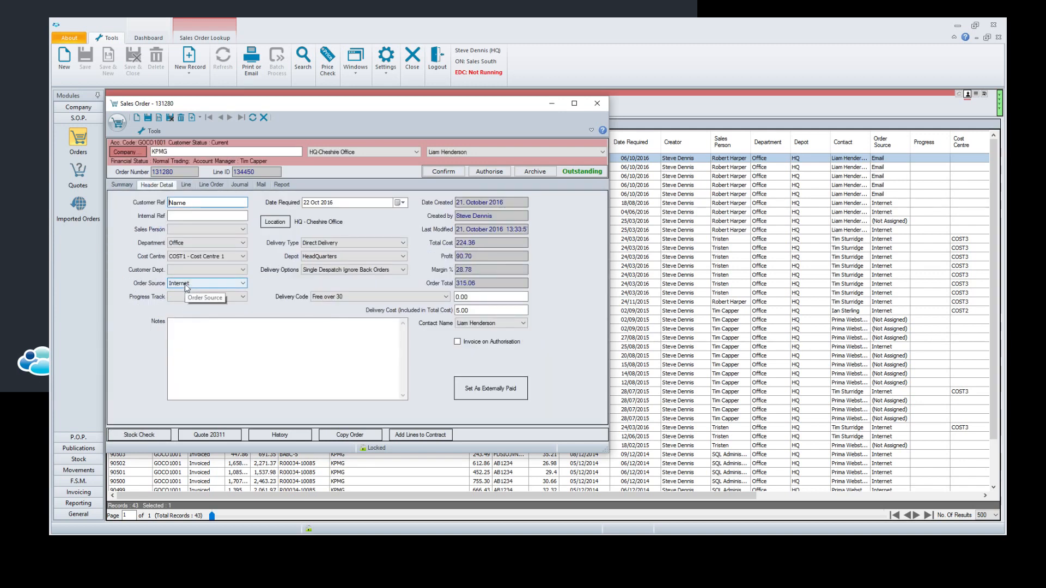
Run a stock check on the order's items against the supplier VOW
click(140, 433)
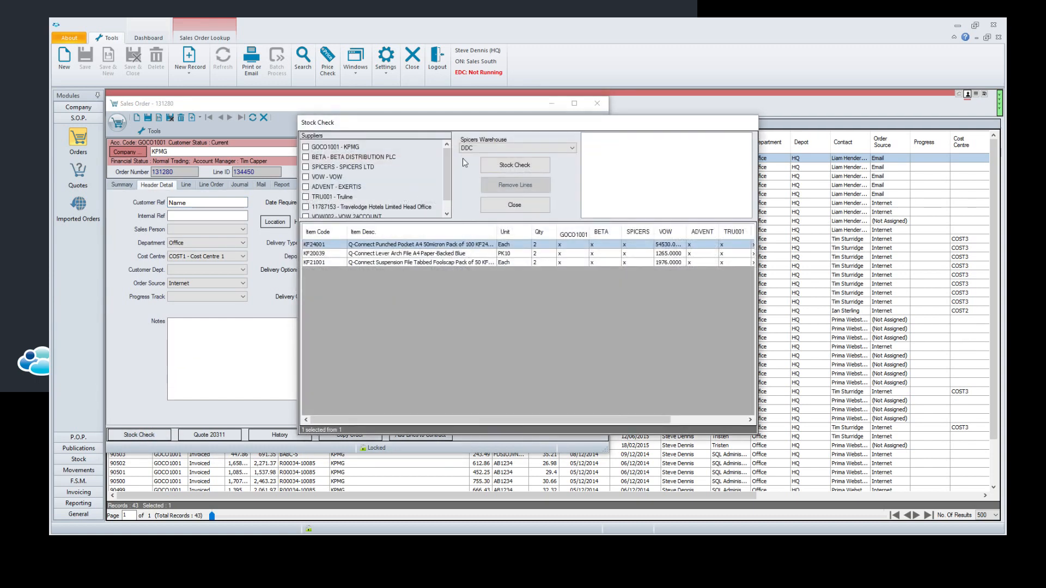
mouse_move(447, 175)
mouse_down()
mouse_move(450, 187)
mouse_move(442, 162)
mouse_up()
drag(448, 179, 450, 188)
click(305, 165)
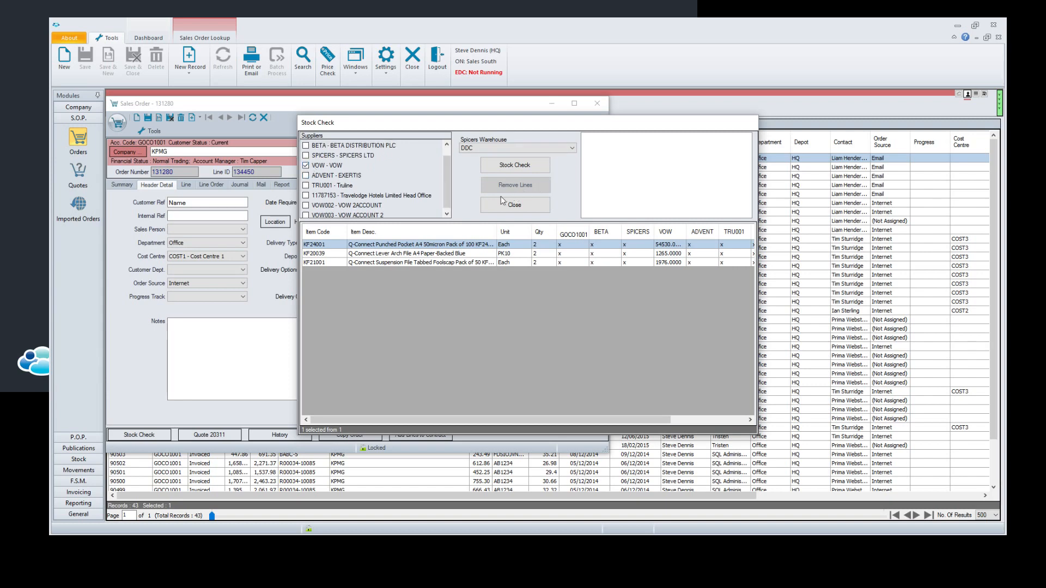
click(514, 161)
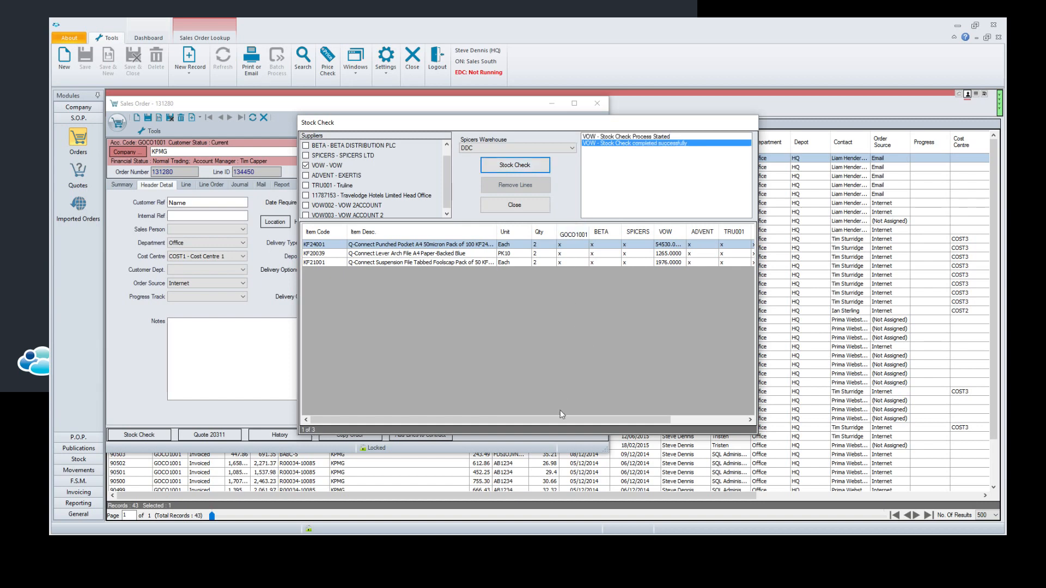
Widen the VOW column in the stock check results to read its full stock figures, and close the stock check
drag(562, 419, 652, 416)
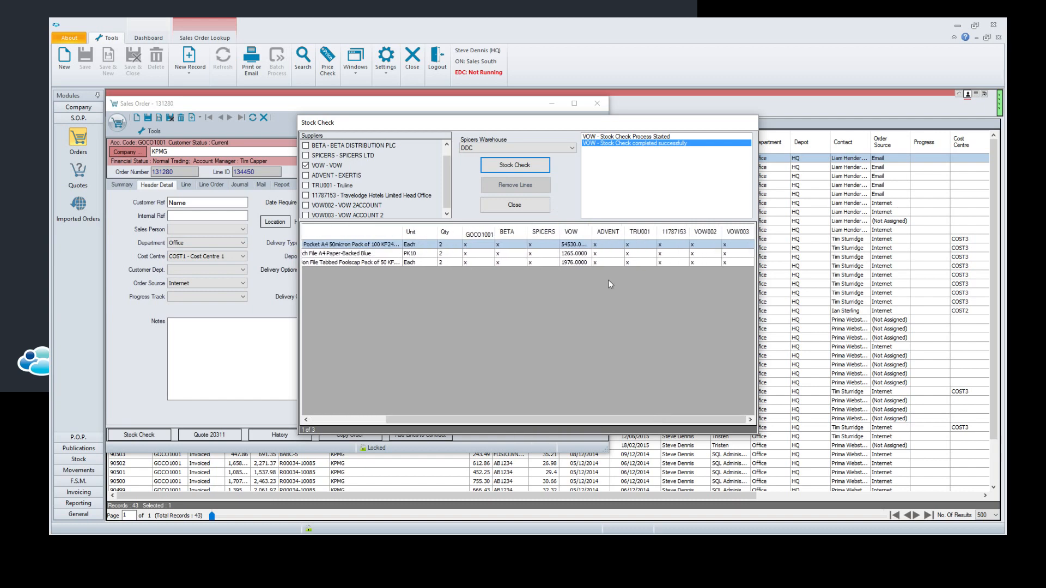
click(604, 231)
drag(604, 231, 617, 231)
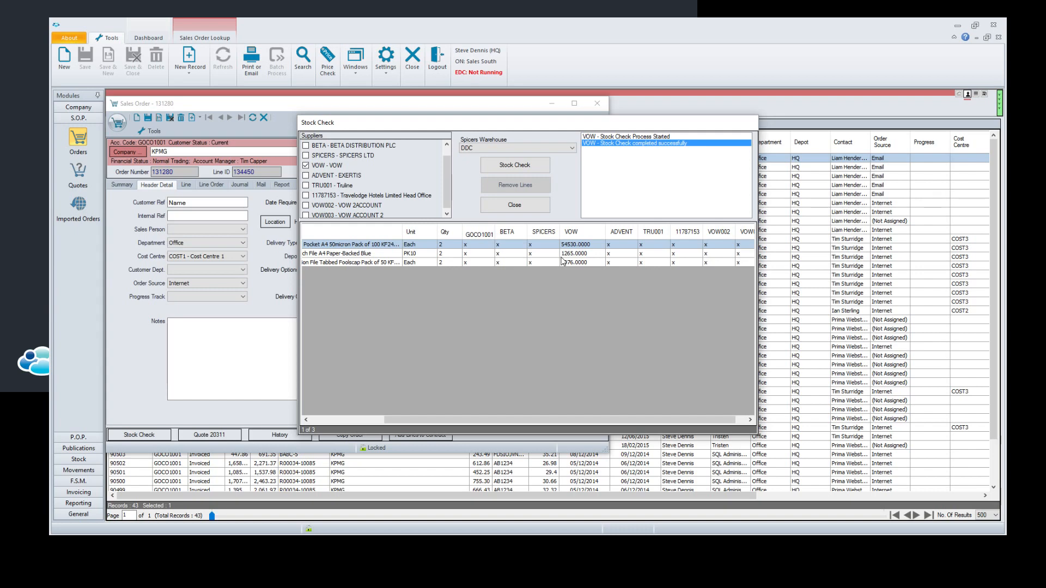
click(509, 205)
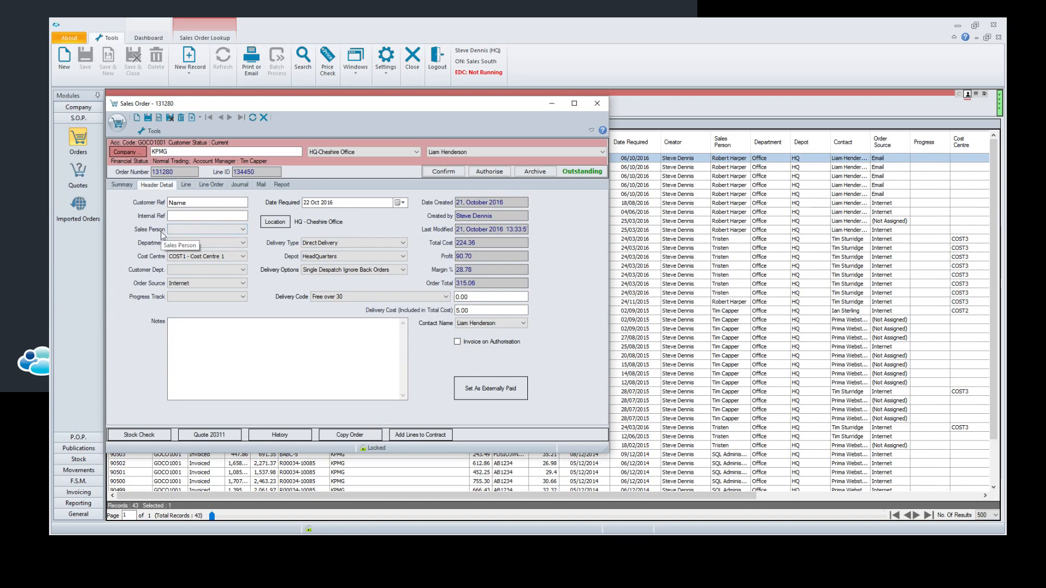
Start a new journal record on the sales order, with the logged-in user as owner and a start date of 25 Oct 2016
click(119, 185)
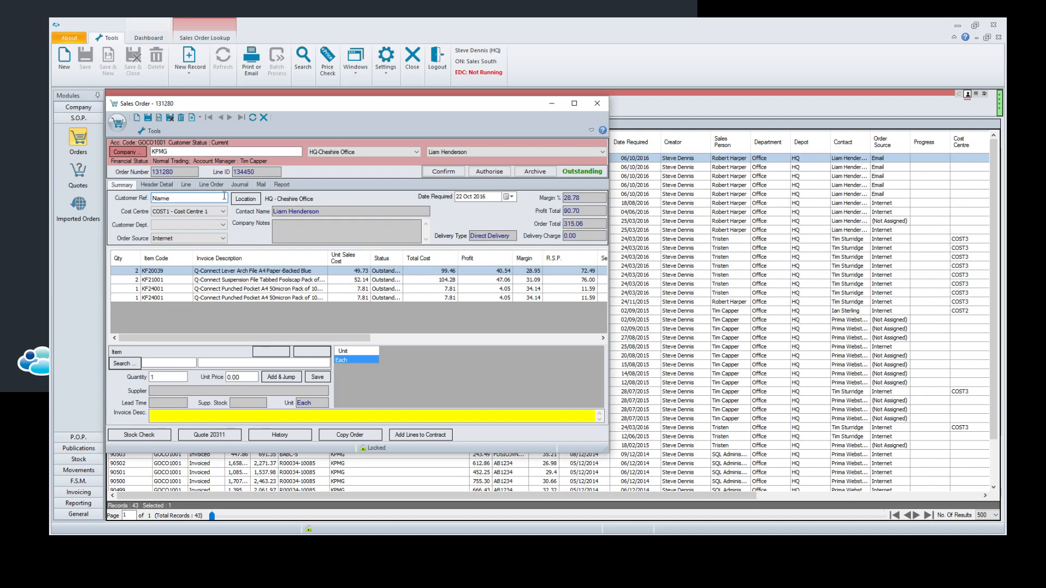
click(236, 185)
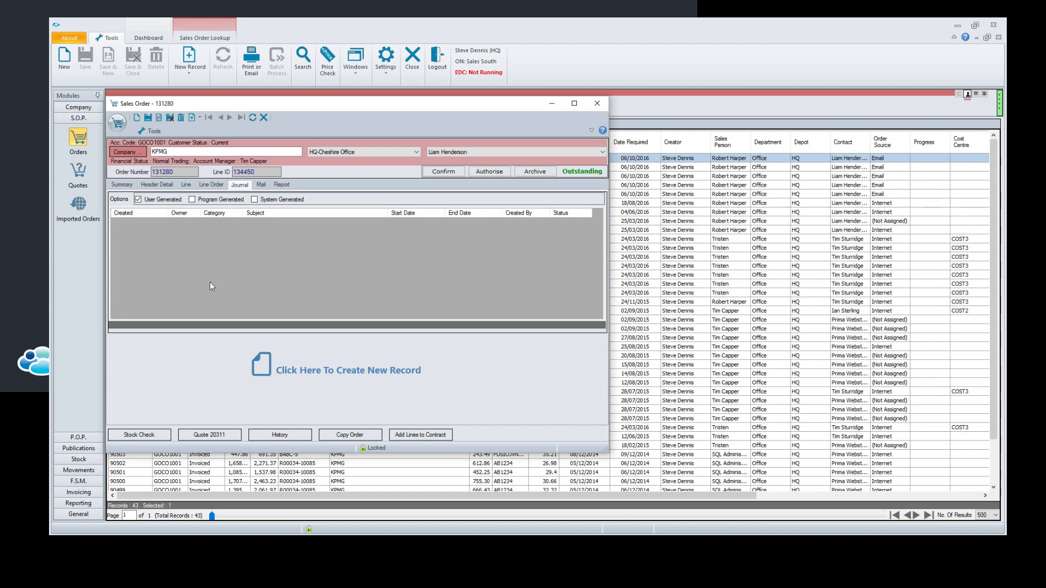
click(276, 369)
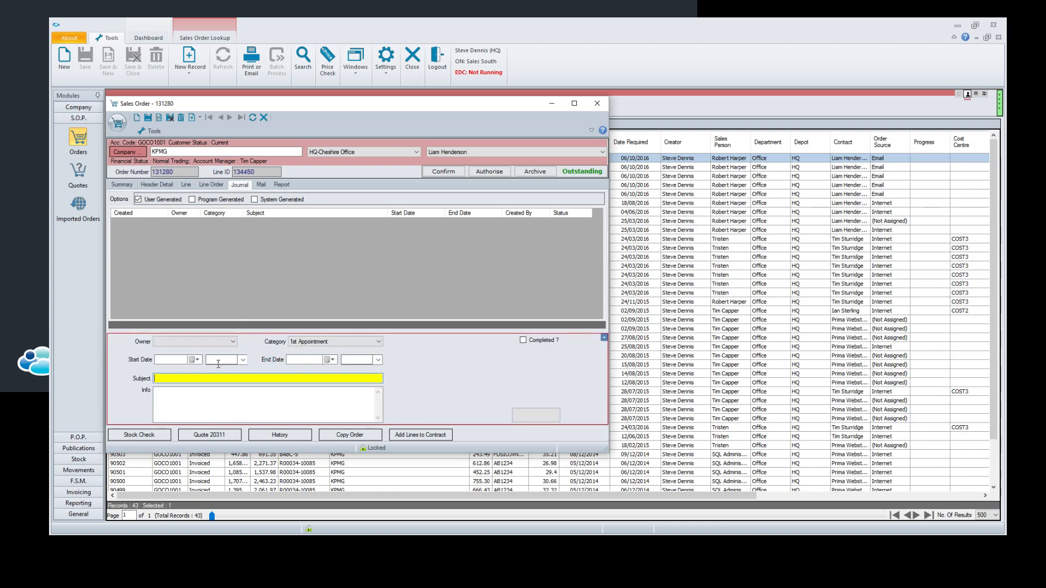
click(218, 342)
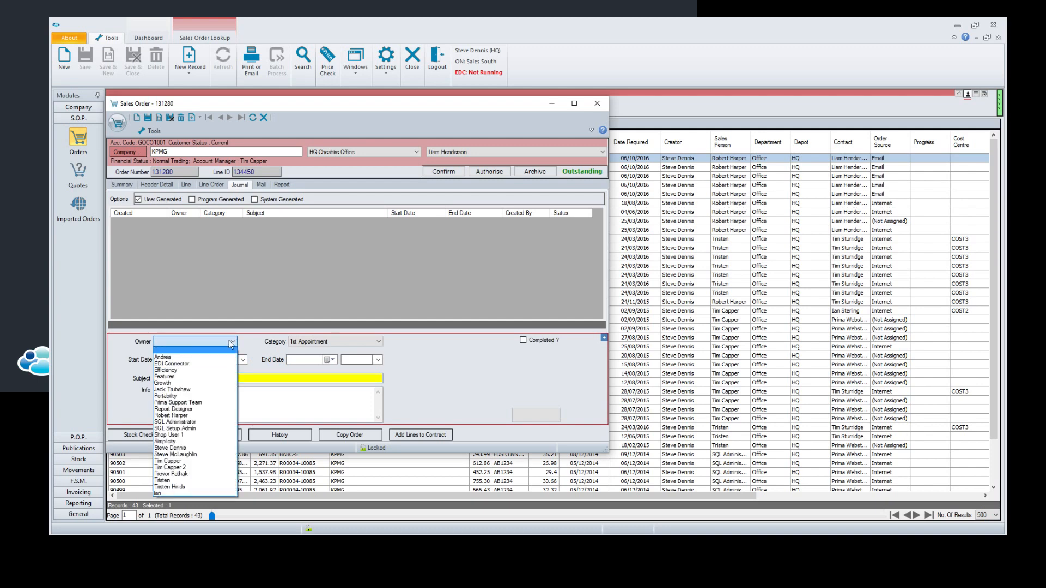
click(190, 447)
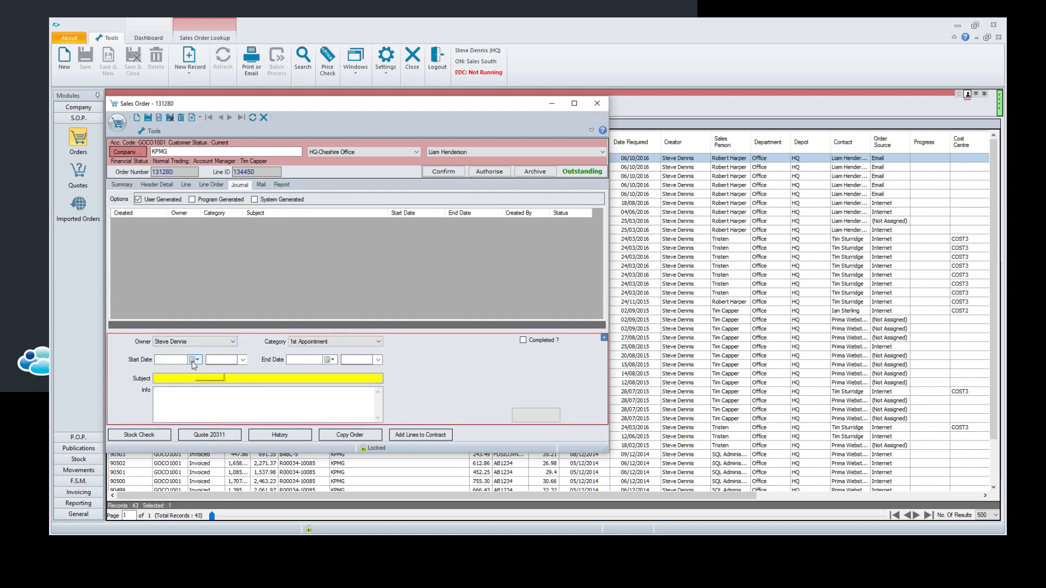
click(192, 360)
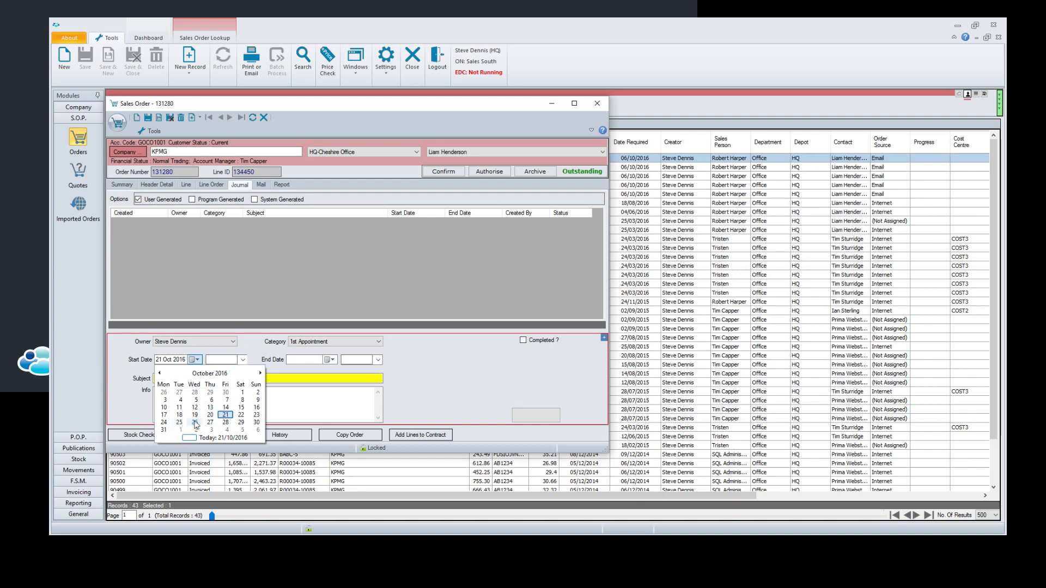
click(179, 423)
Give the journal record the subject "Courtesy call" and the category Call Back, and save it
click(187, 377)
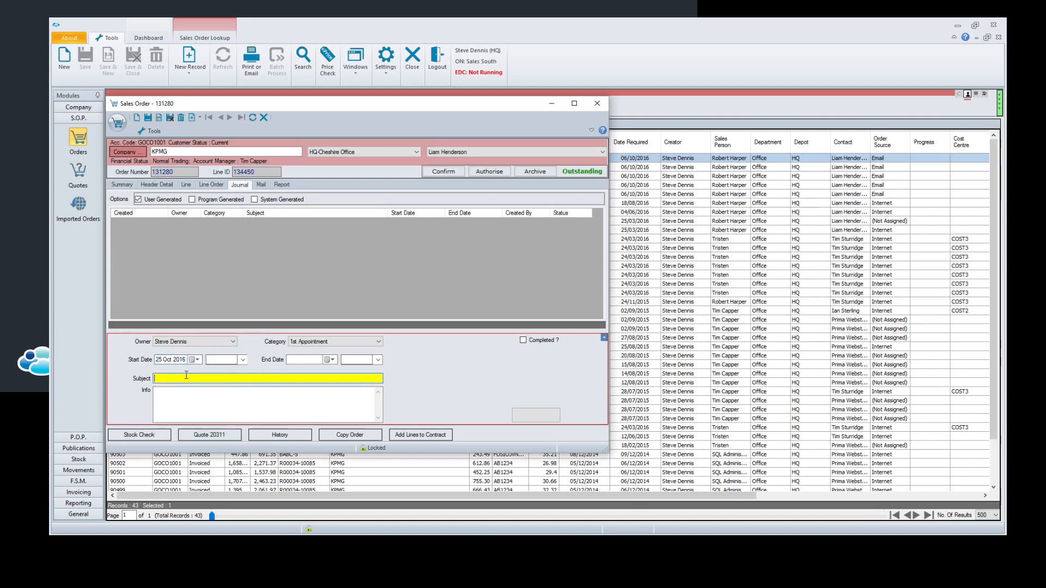
text(Co)
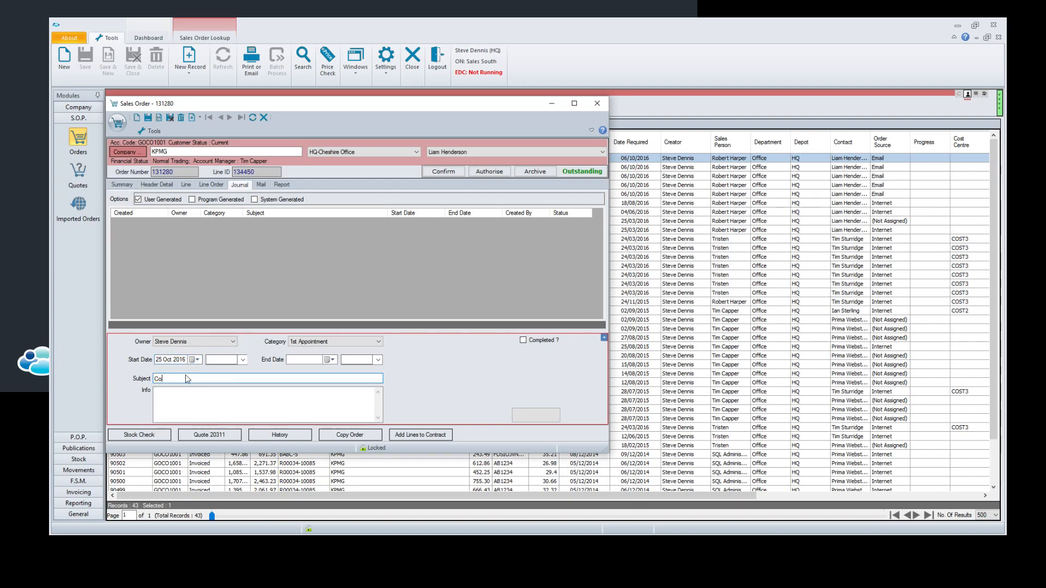
text(urtesy call)
click(314, 342)
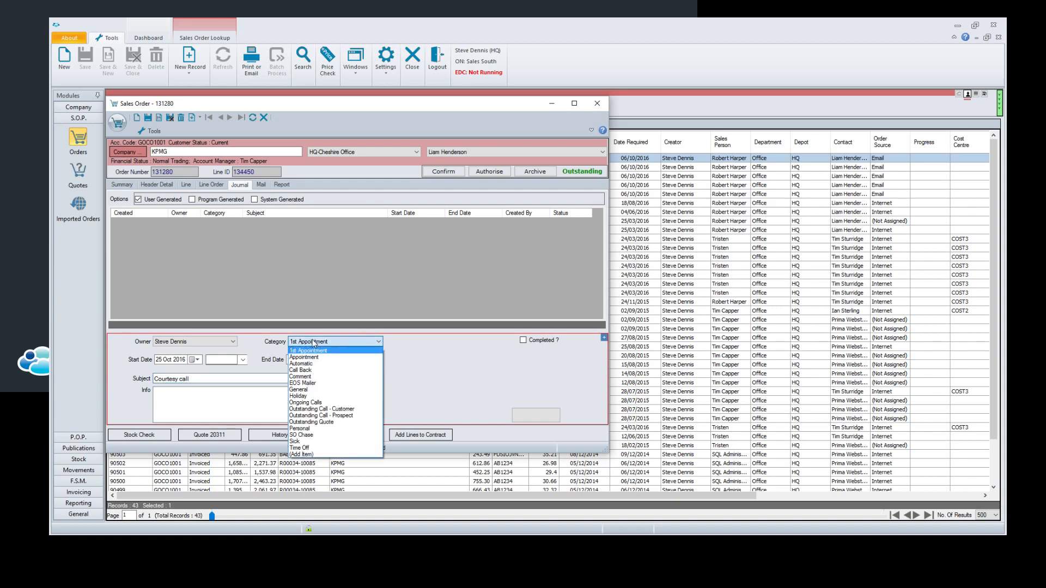
click(329, 371)
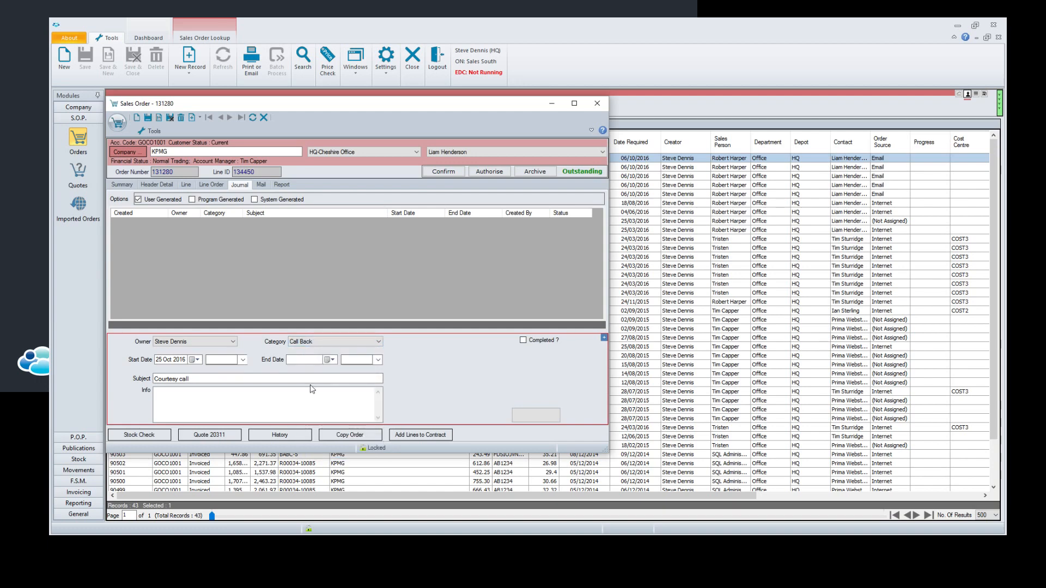
key(ctrl+s)
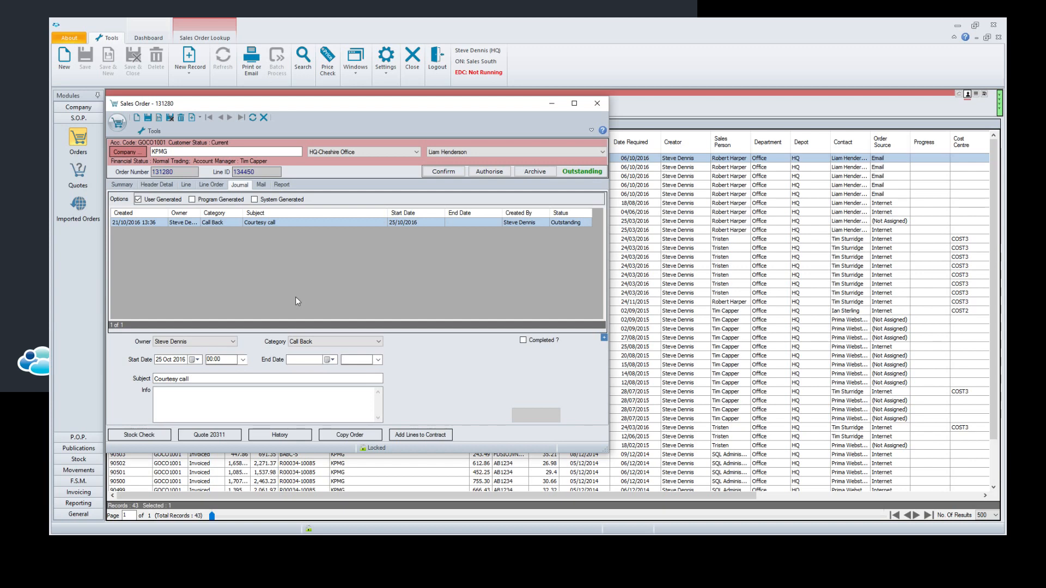
Look at the order's report options, and open the customer settings in KPMG's company details
click(283, 185)
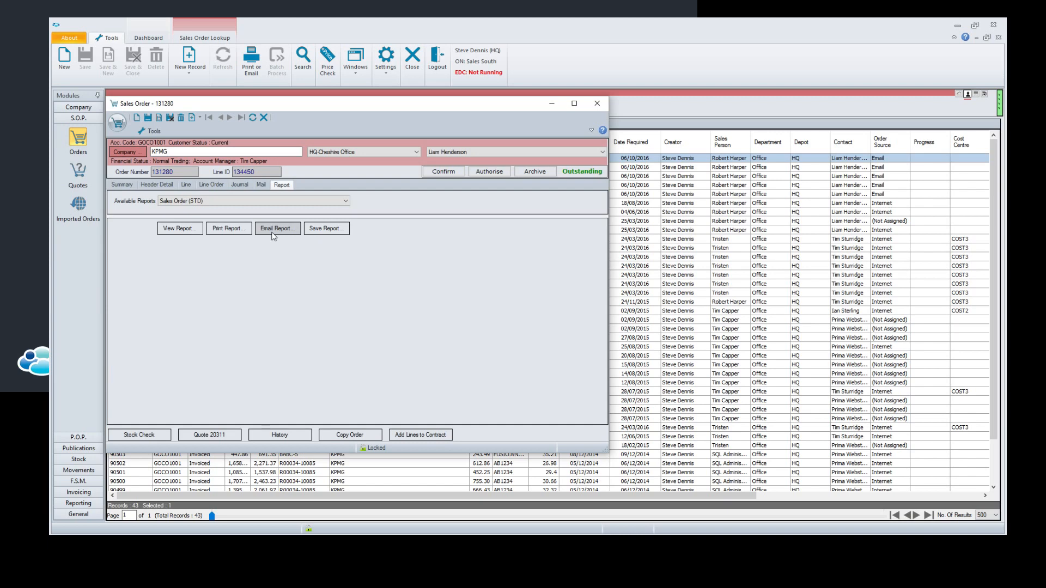
click(217, 233)
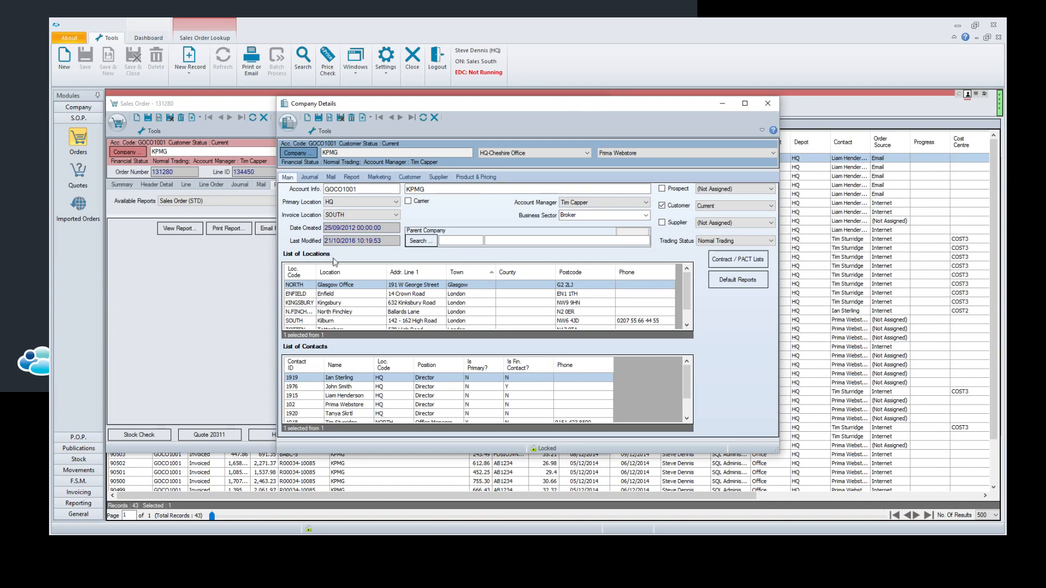
click(410, 177)
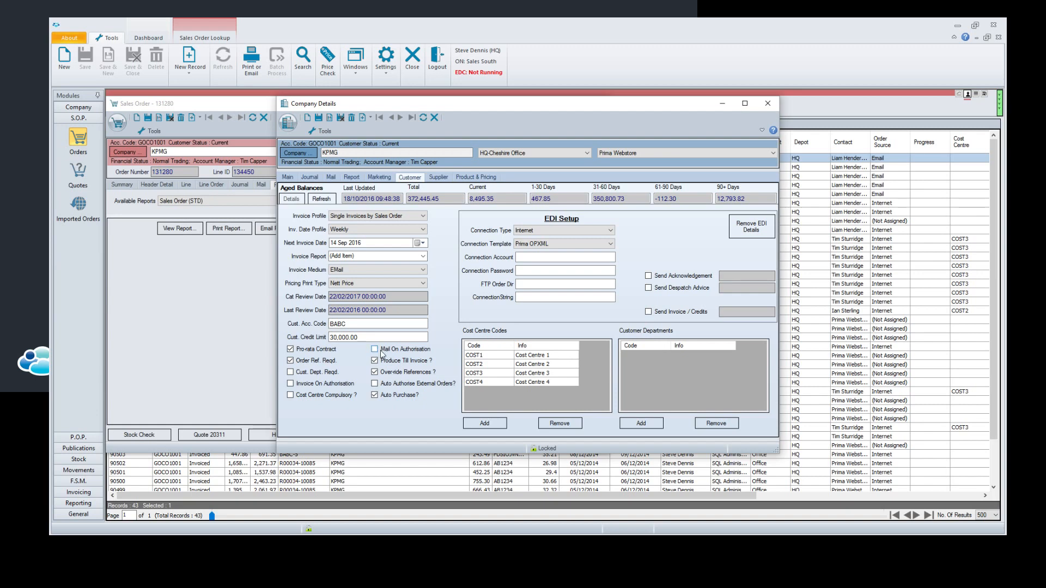
Close KPMG's company details and start authorising the sales order from its summary to review the credit check
click(773, 100)
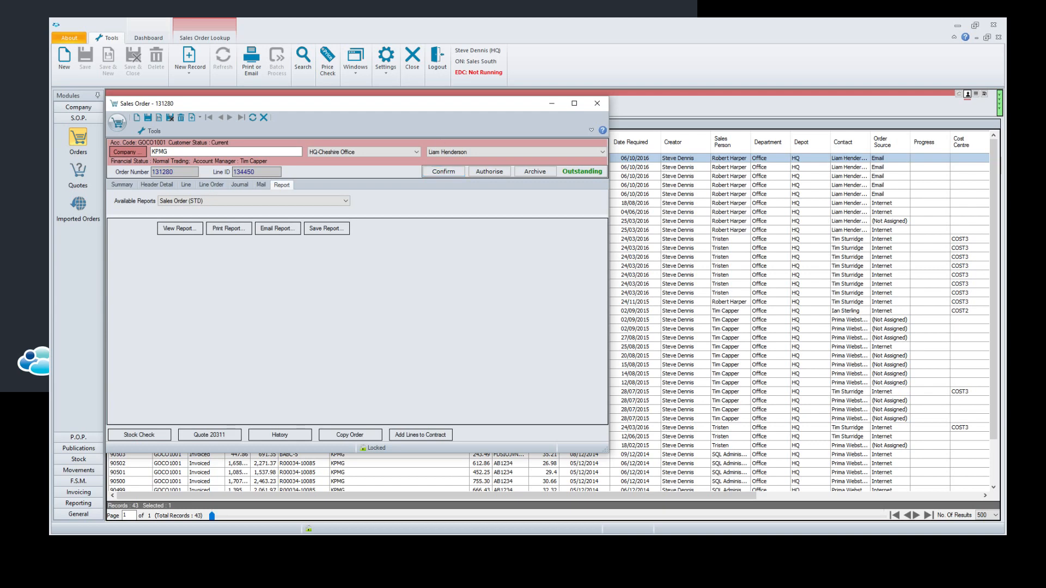
click(128, 186)
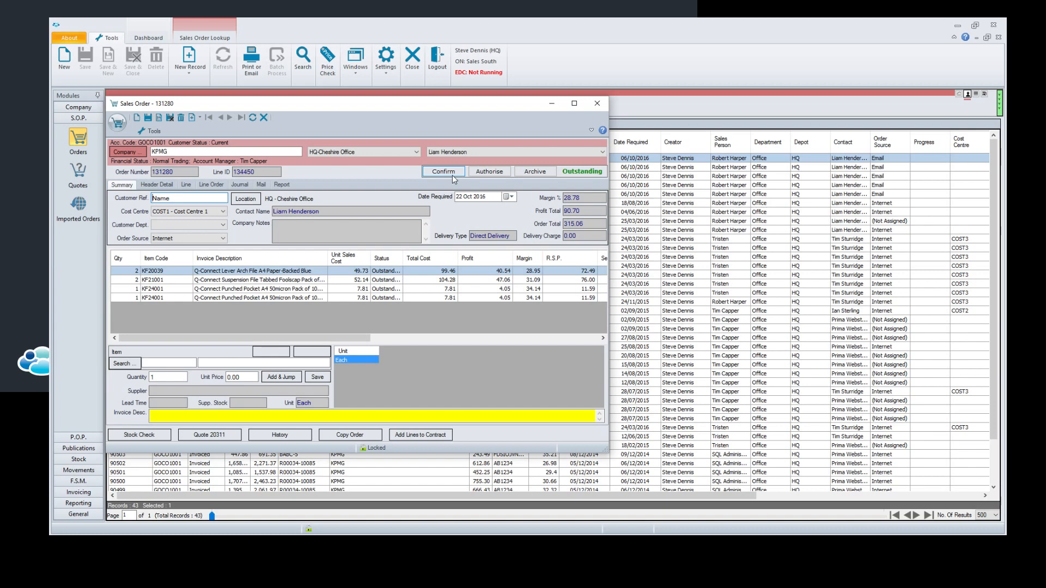
click(488, 172)
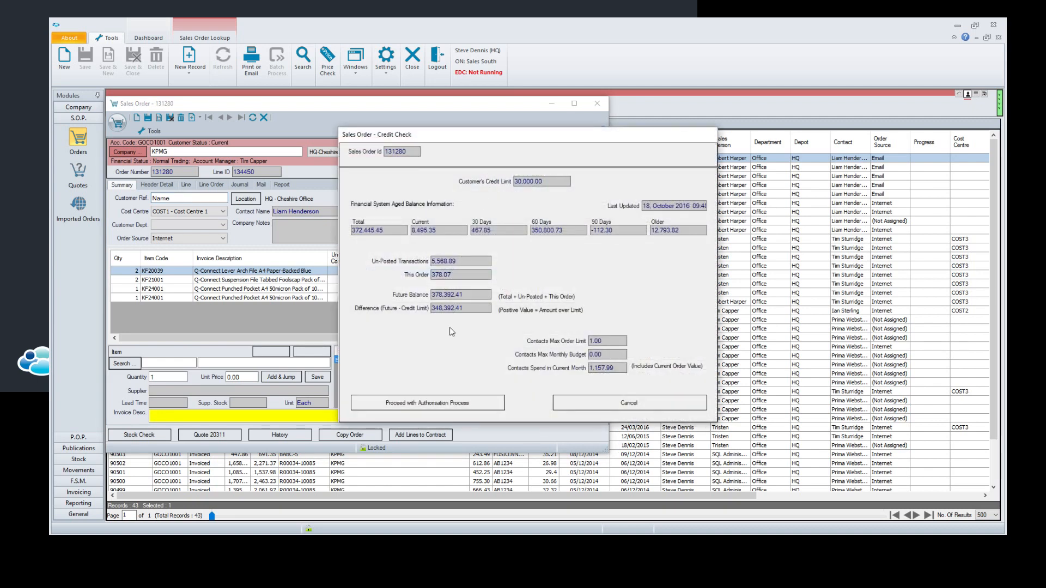
drag(460, 142, 300, 109)
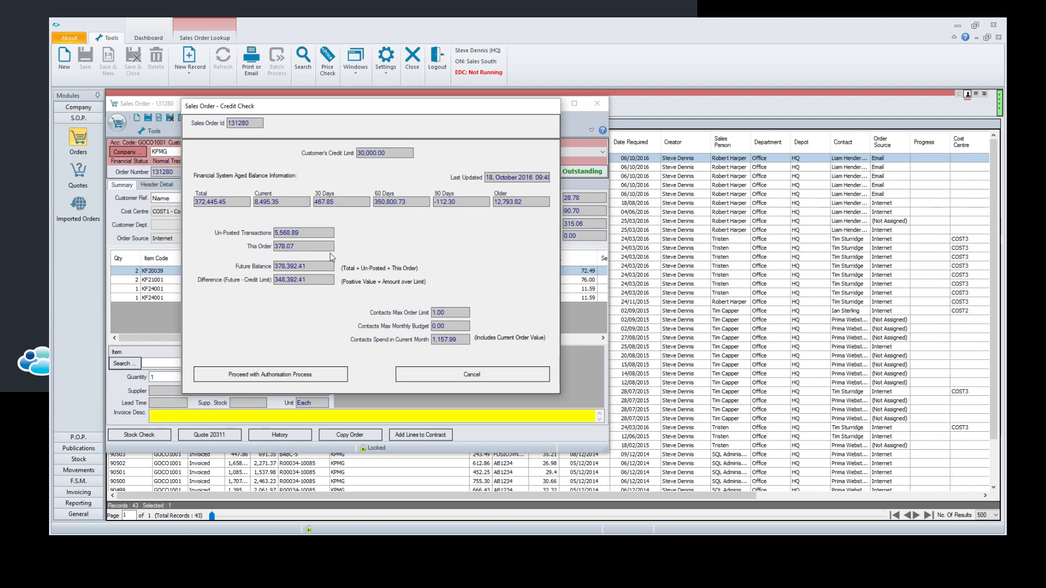
Proceed with the authorisation process to review the back-to-back suppliers and items against the credit check, and cancel without authorising
click(303, 377)
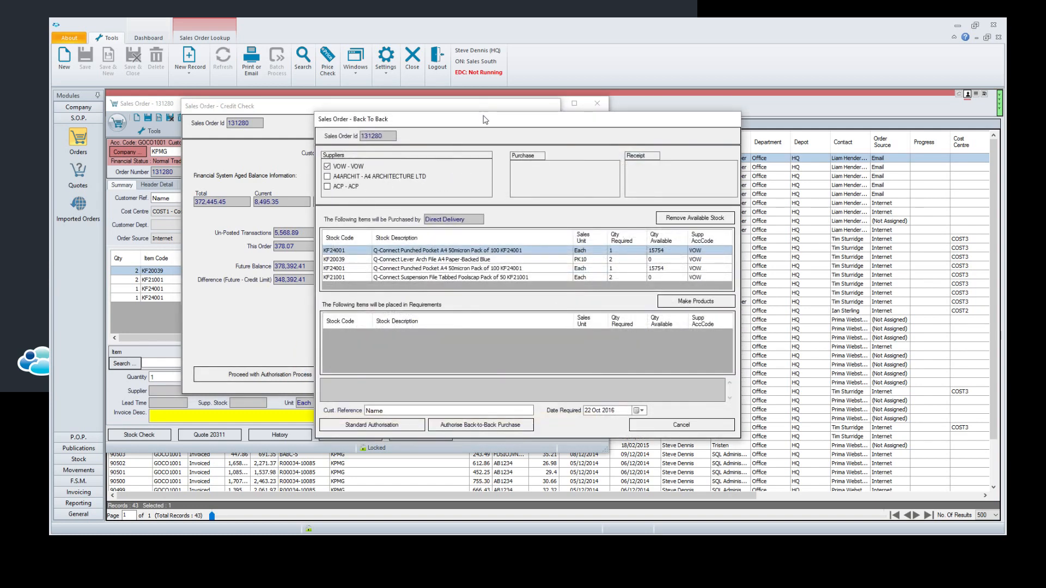
drag(482, 122, 418, 91)
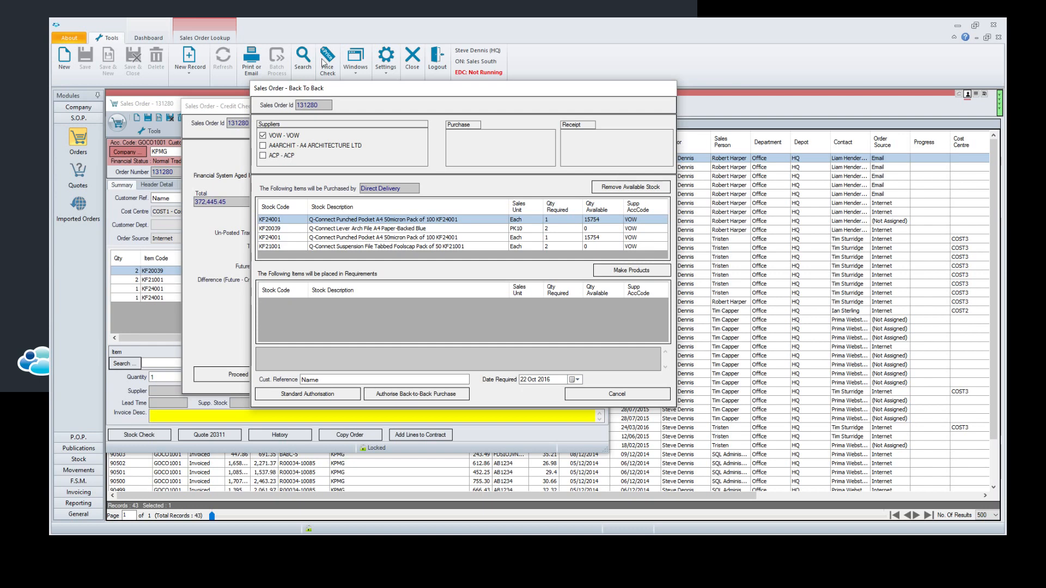
drag(336, 92, 537, 88)
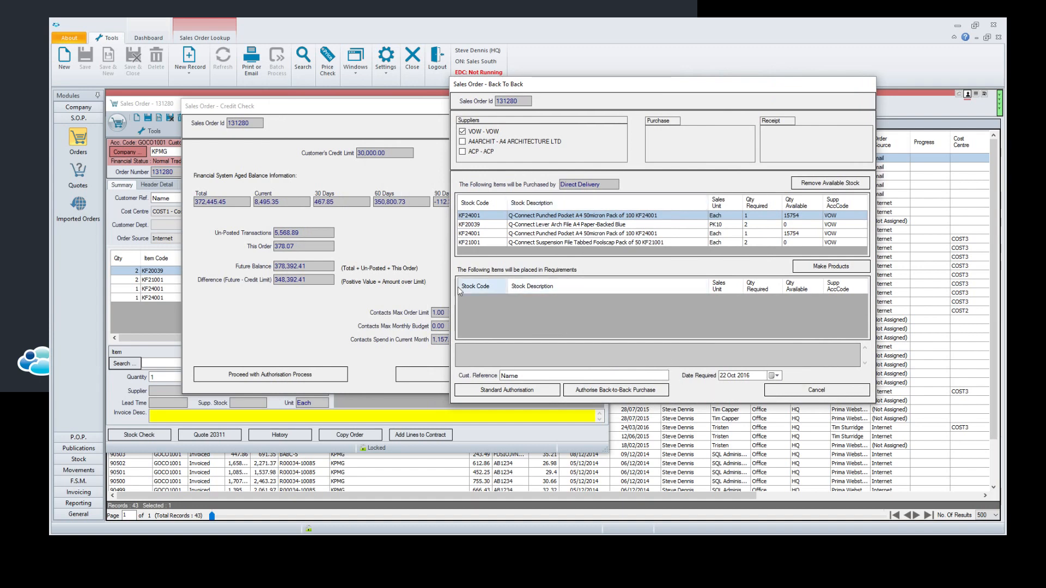
click(786, 396)
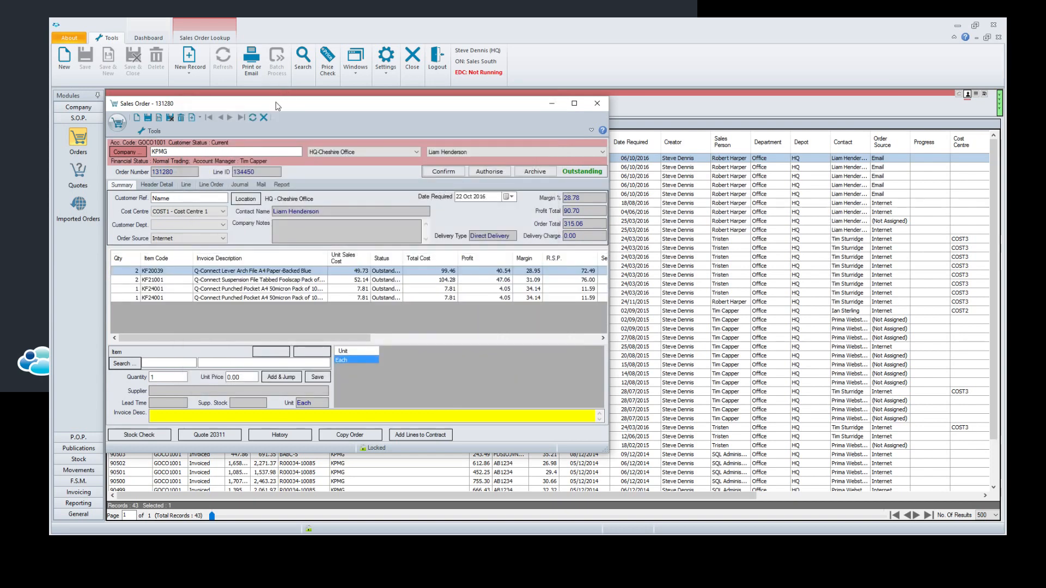
Close the KPMG sales order to return to the customer's sales order list
drag(276, 102, 431, 91)
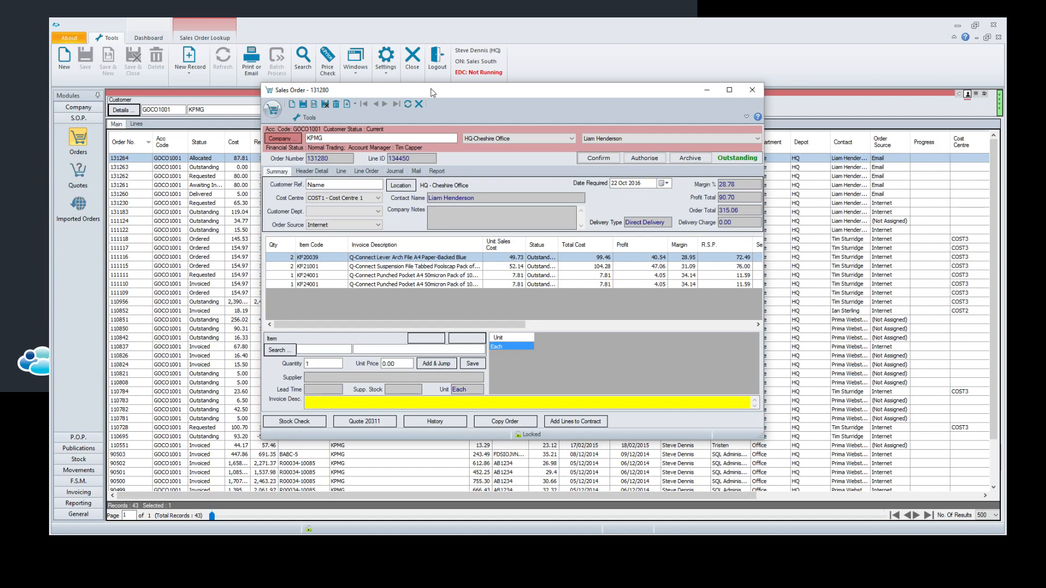
click(751, 93)
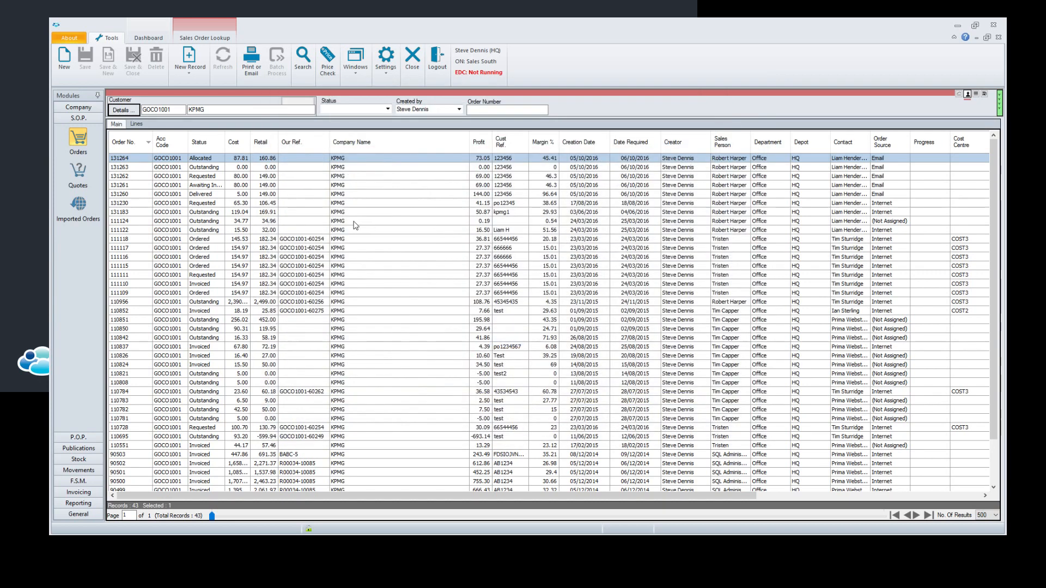